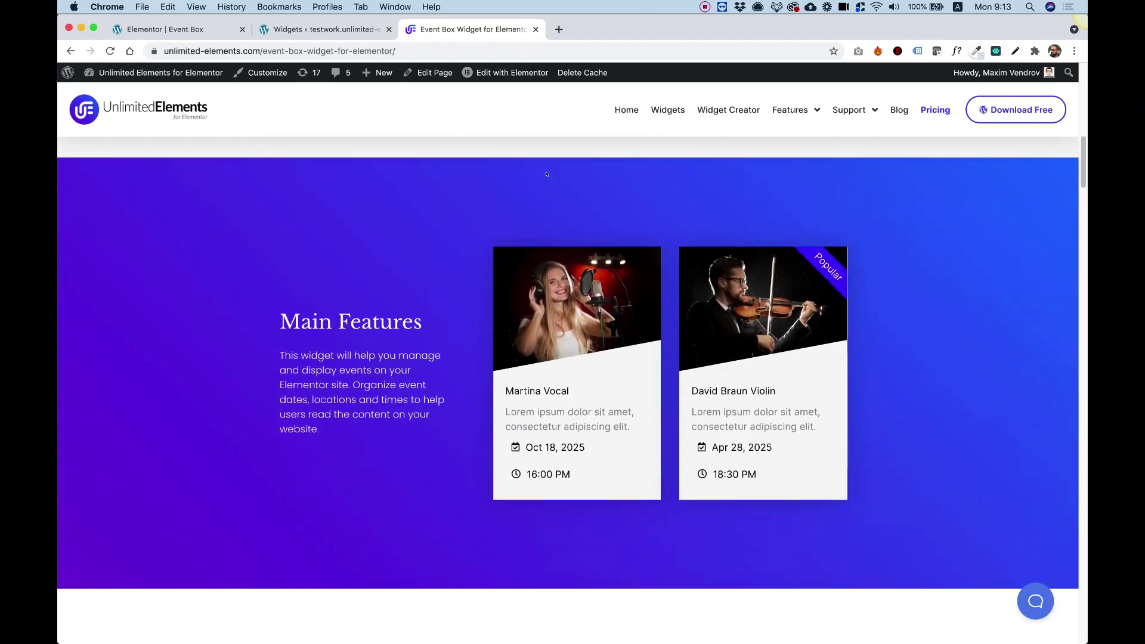
- Scroll through the Event Box demo page to review the example event cards
scroll(547, 172, "down", 15)
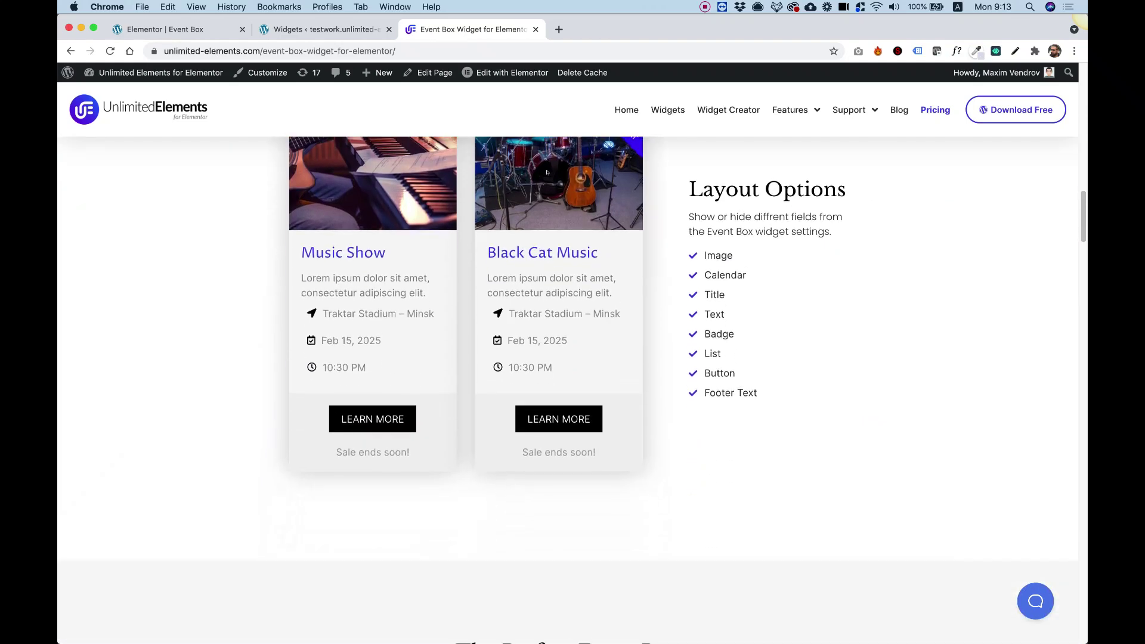
scroll(547, 173, "down", 12)
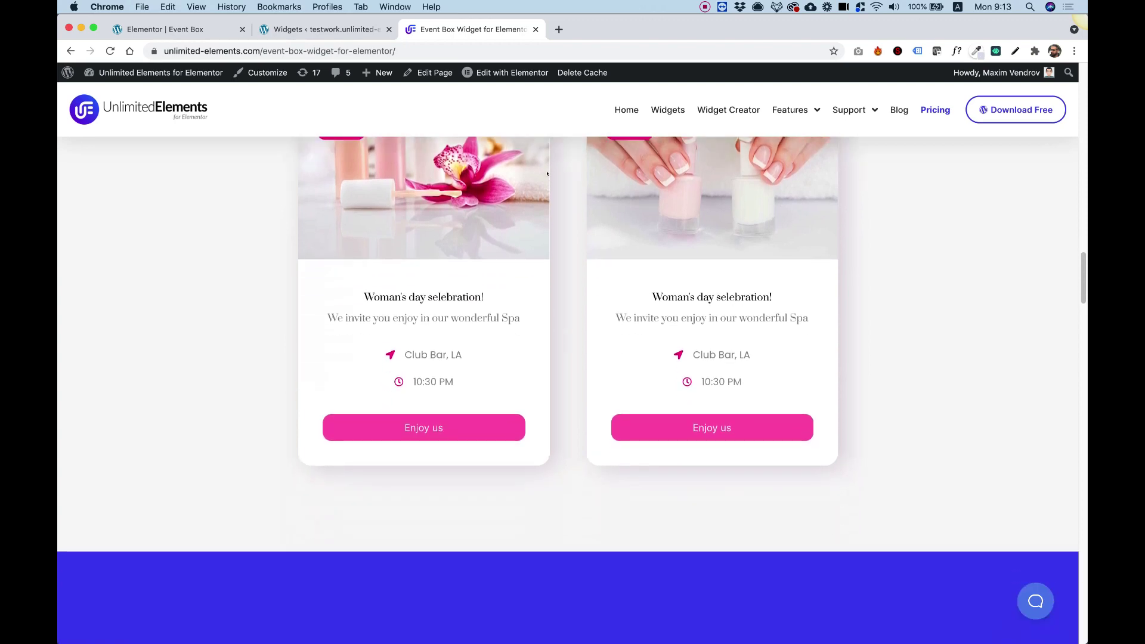
scroll(547, 172, "down", 10)
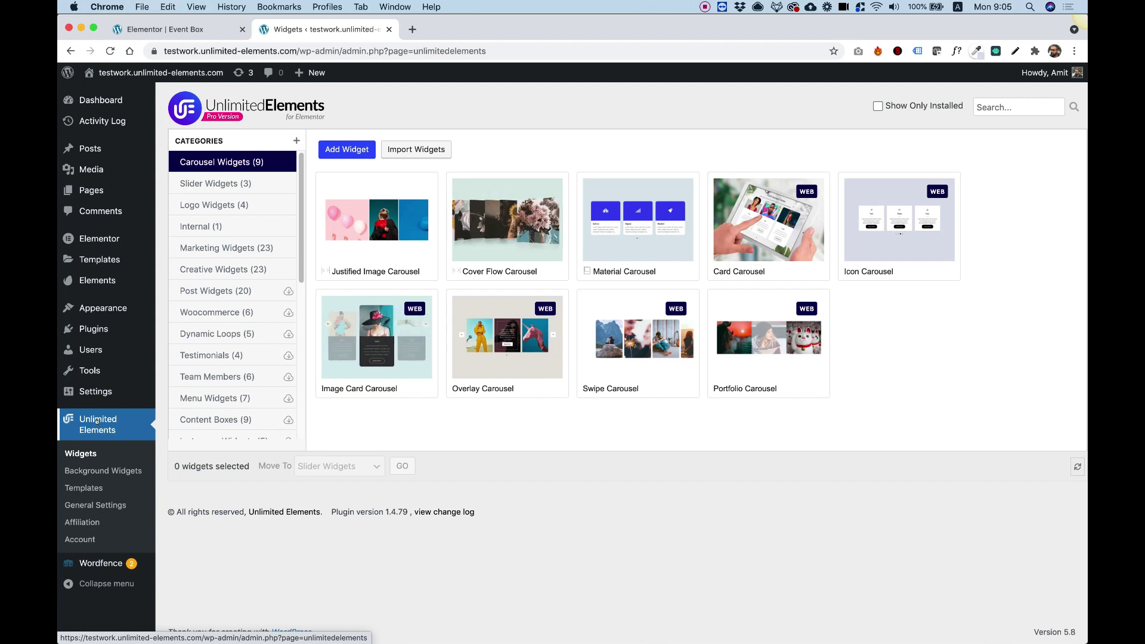
mouse_move(95, 332)
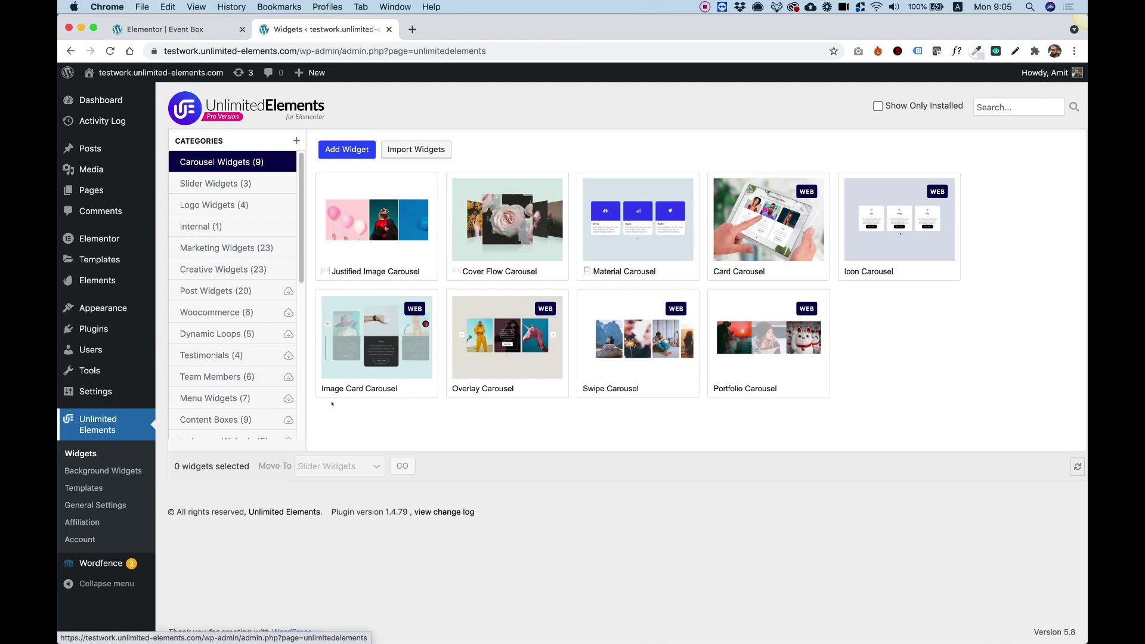
- Search the widget library for 'event' and install the Event Box widget
left_click(992, 106)
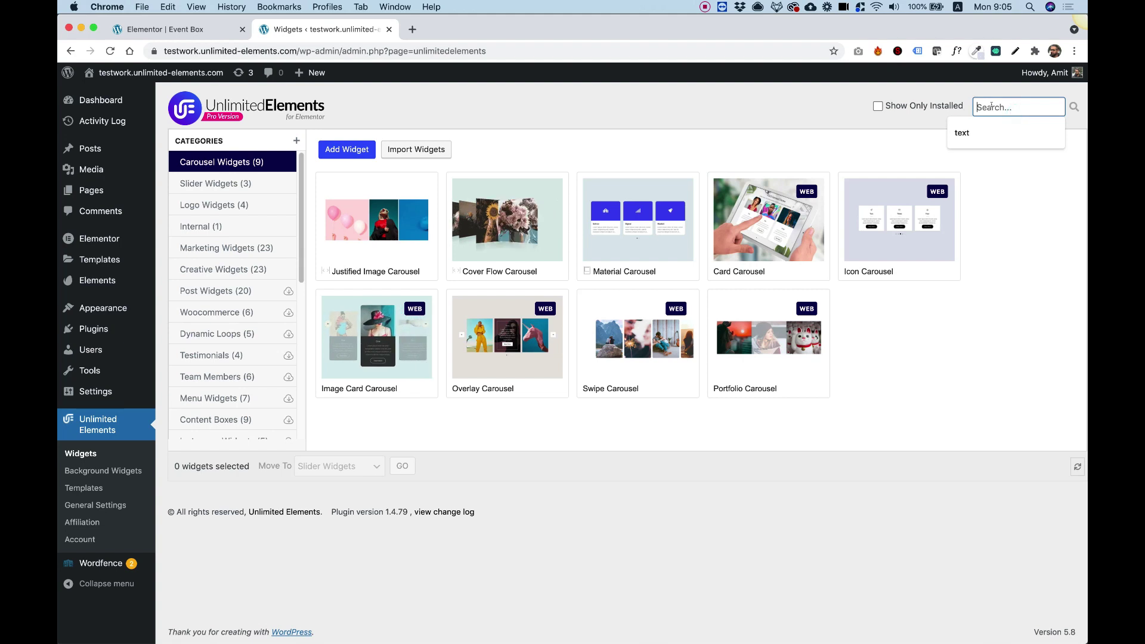
type("event")
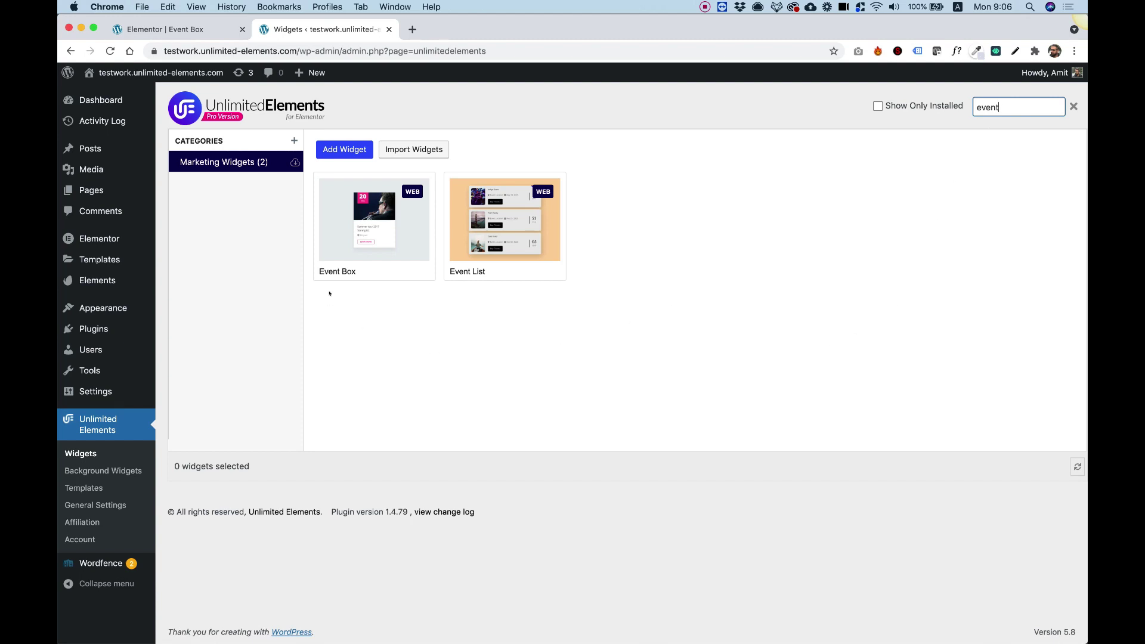
mouse_move(364, 259)
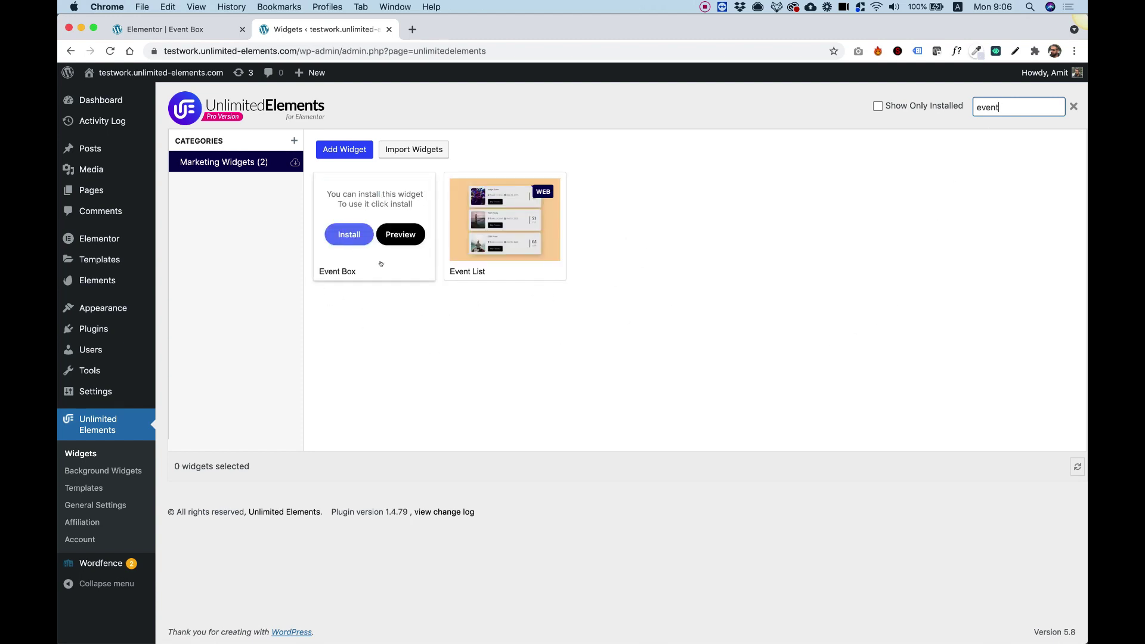
left_click(344, 233)
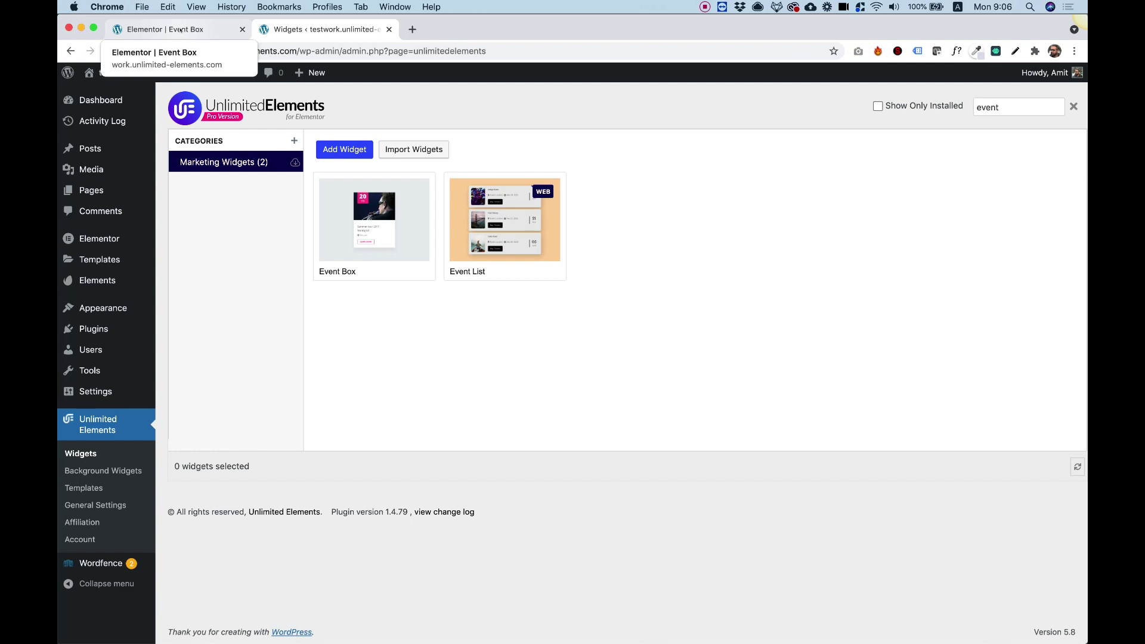
- Search the Elementor widget panel for 'event' and drop Event Box into the middle column
left_click(181, 30)
left_click(118, 124)
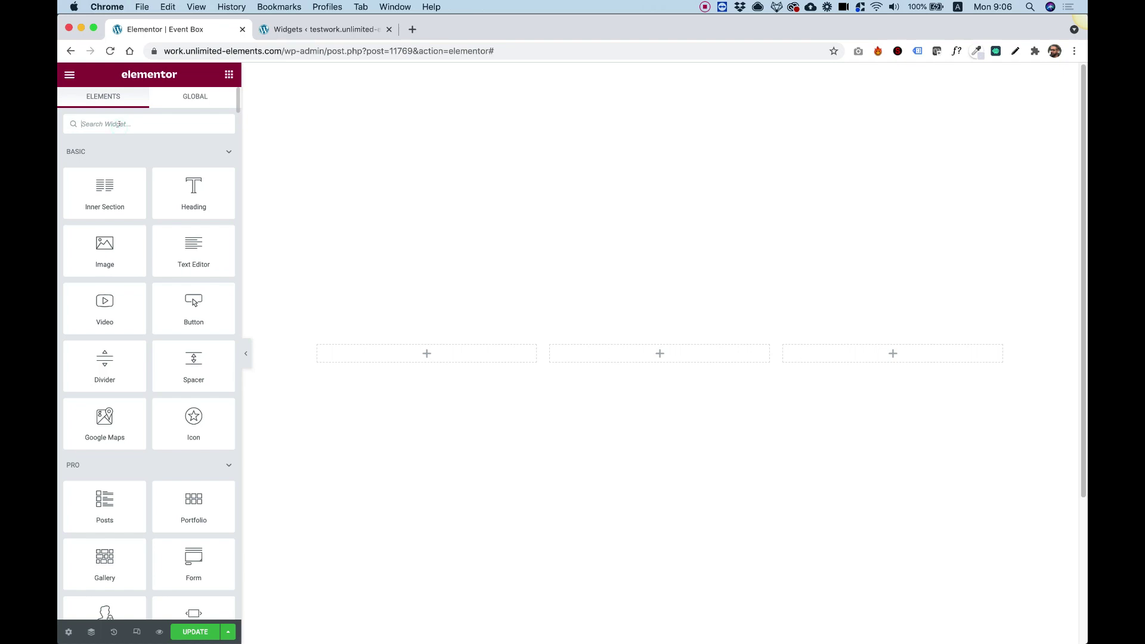
type("event")
mouse_move(100, 147)
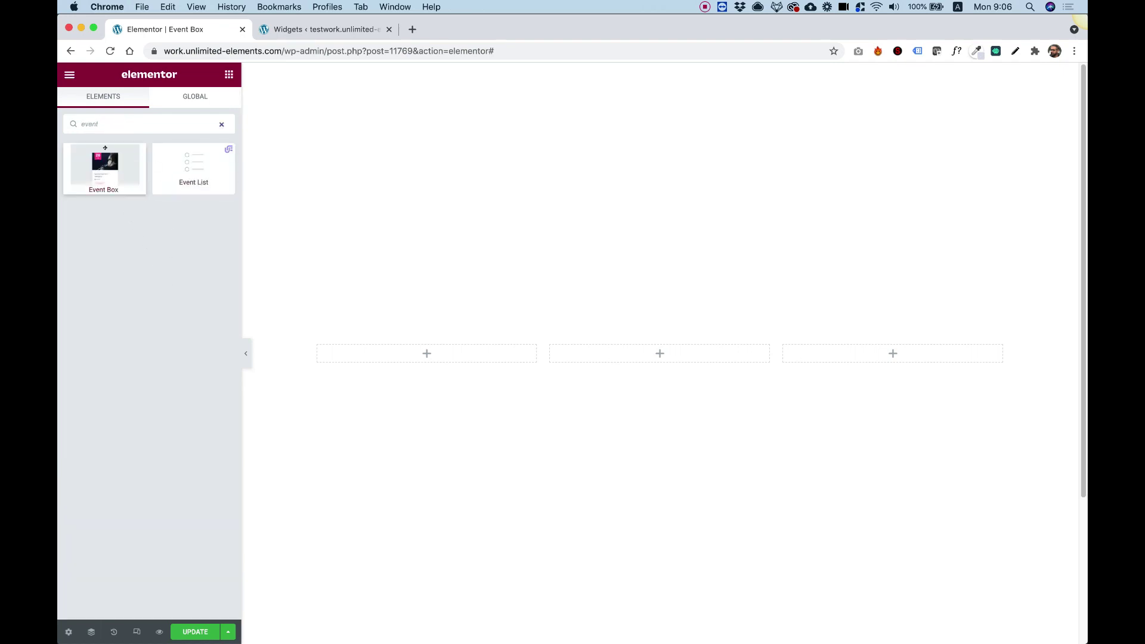
left_click_drag(88, 157, 620, 351)
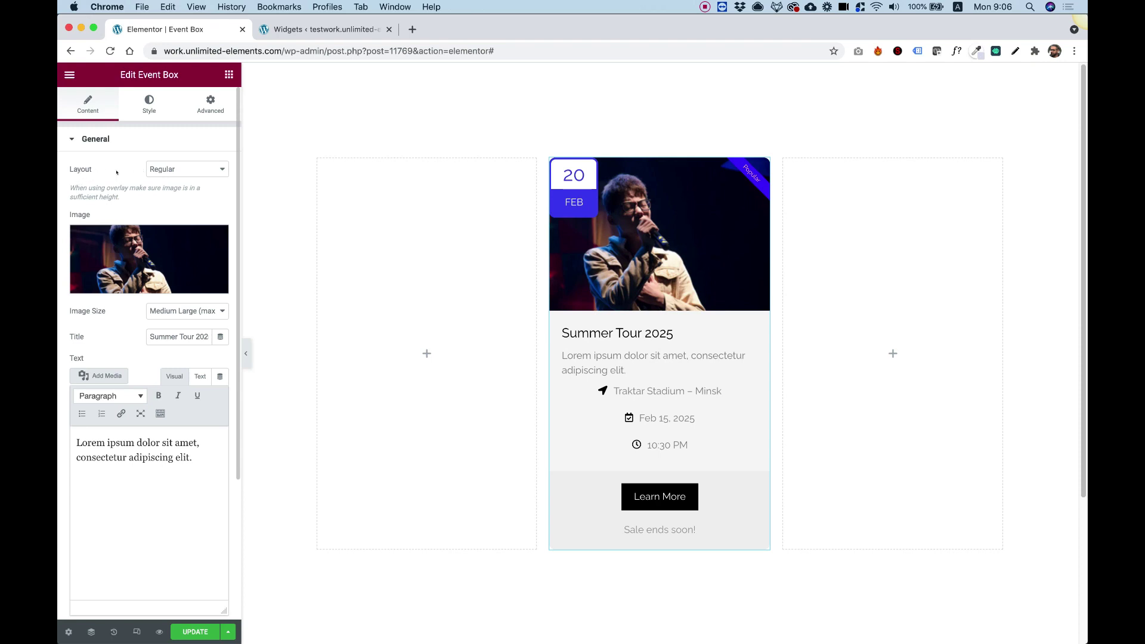
- Keep the Regular layout and swap the card image for the bowl-of-noodles photo
left_click(183, 167)
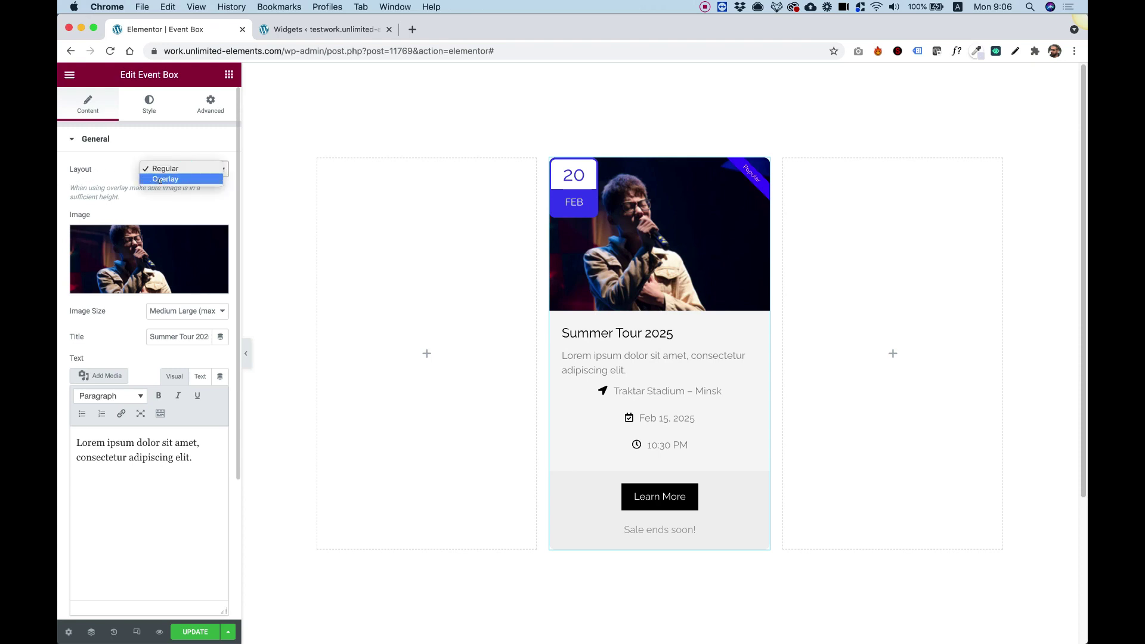
key("Escape")
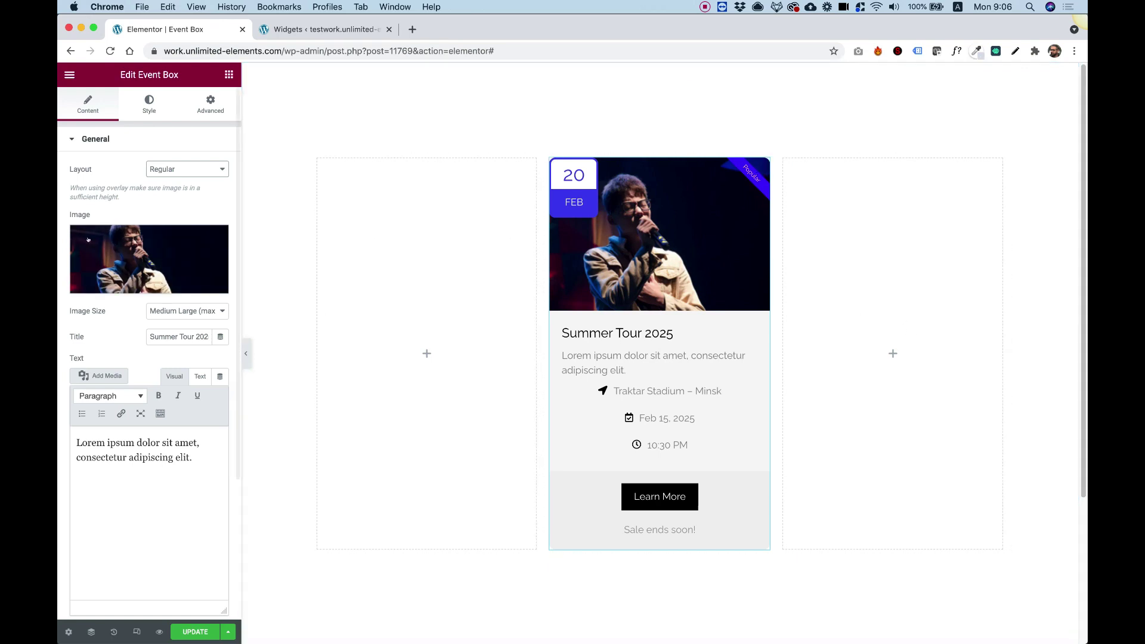
left_click(138, 251)
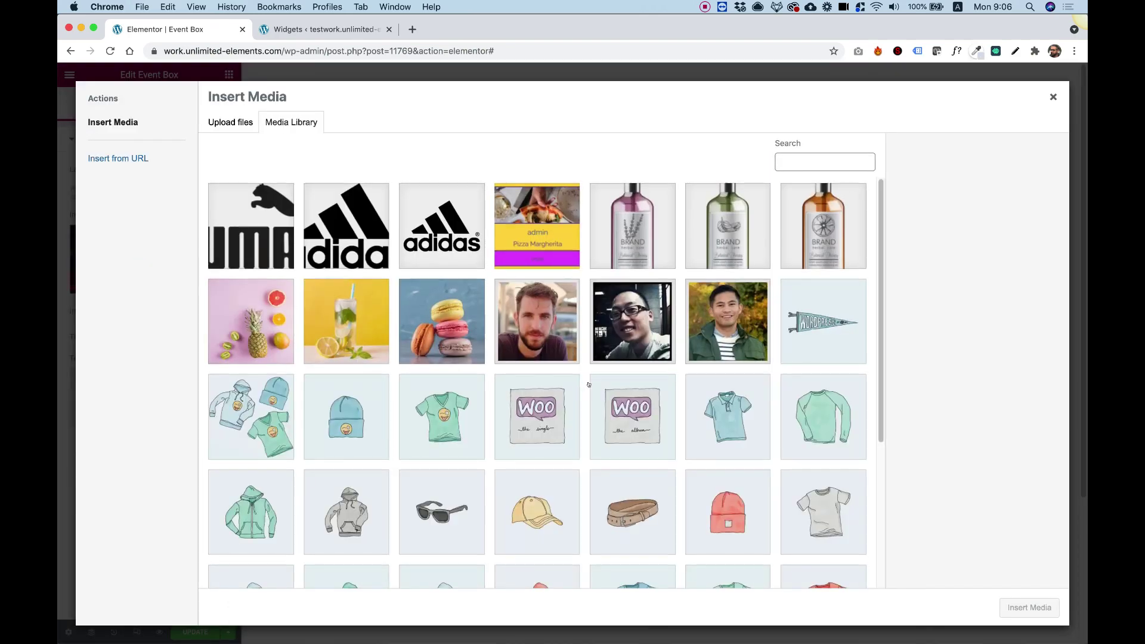
scroll(585, 382, "down", 5)
left_click(549, 502)
left_click(1030, 607)
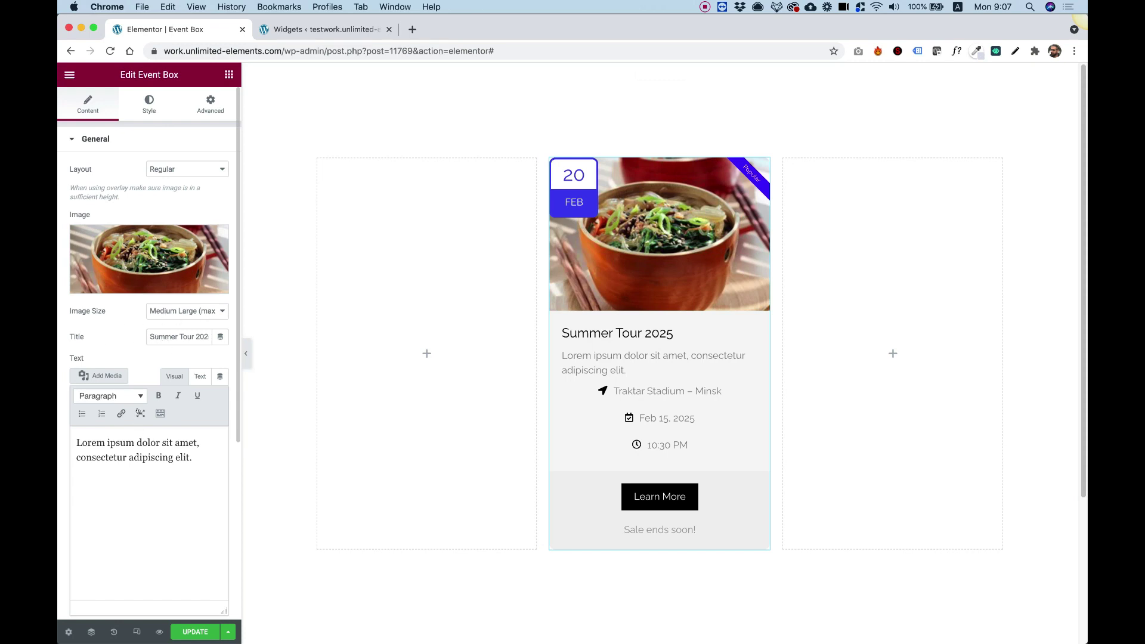
- Change the badge text from Popular to New
scroll(121, 413, "down", 1)
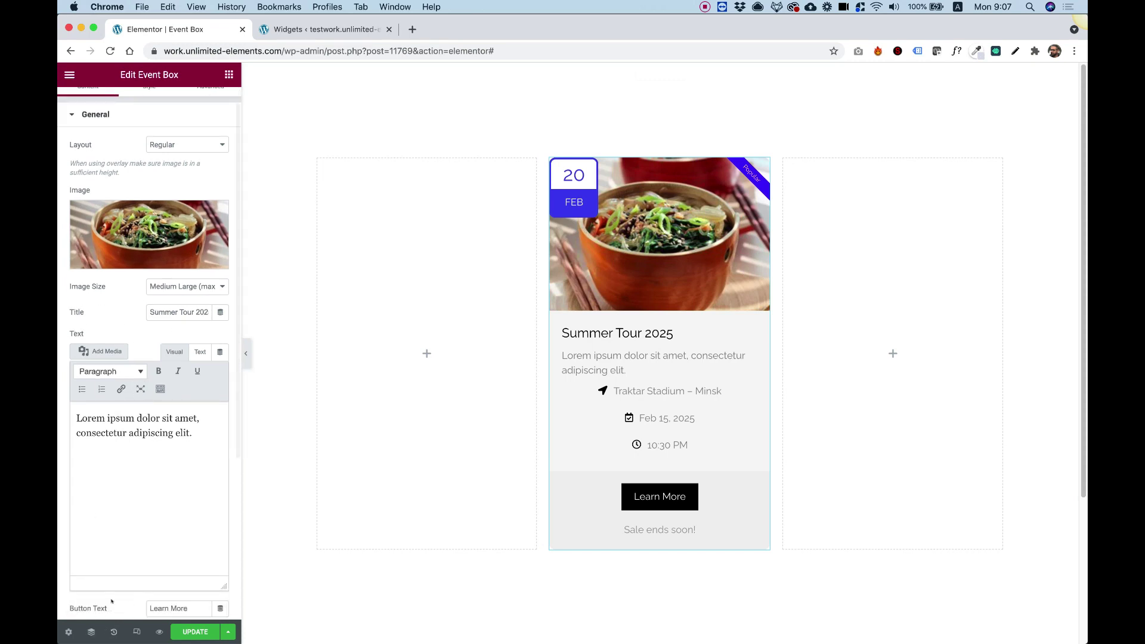
scroll(138, 434, "down", 5)
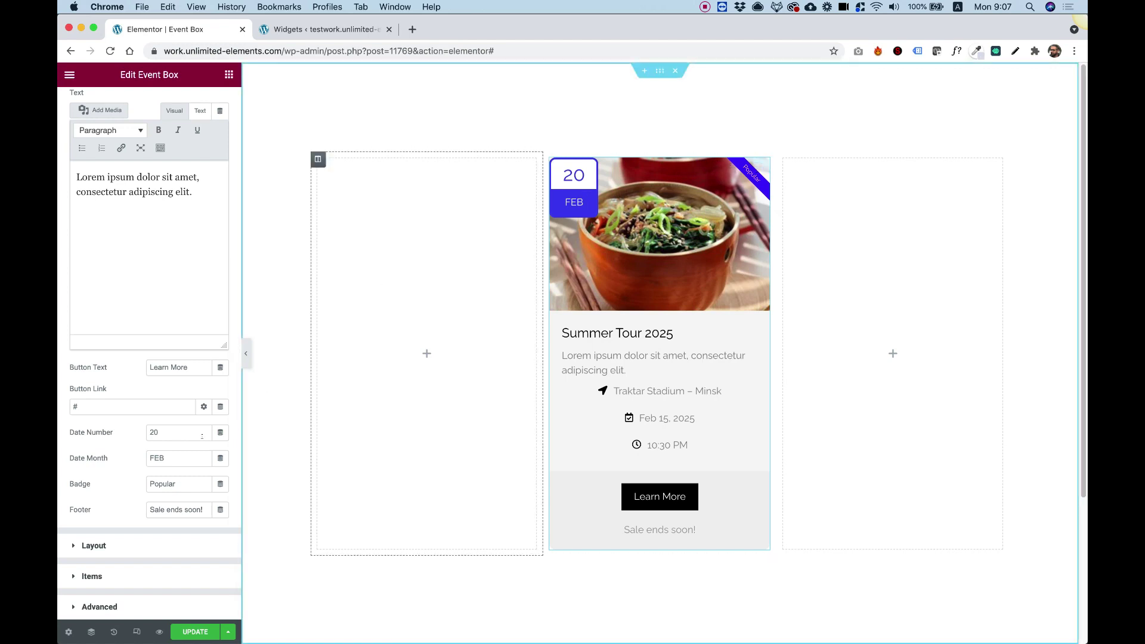
double_click(176, 484)
key("BackSpace")
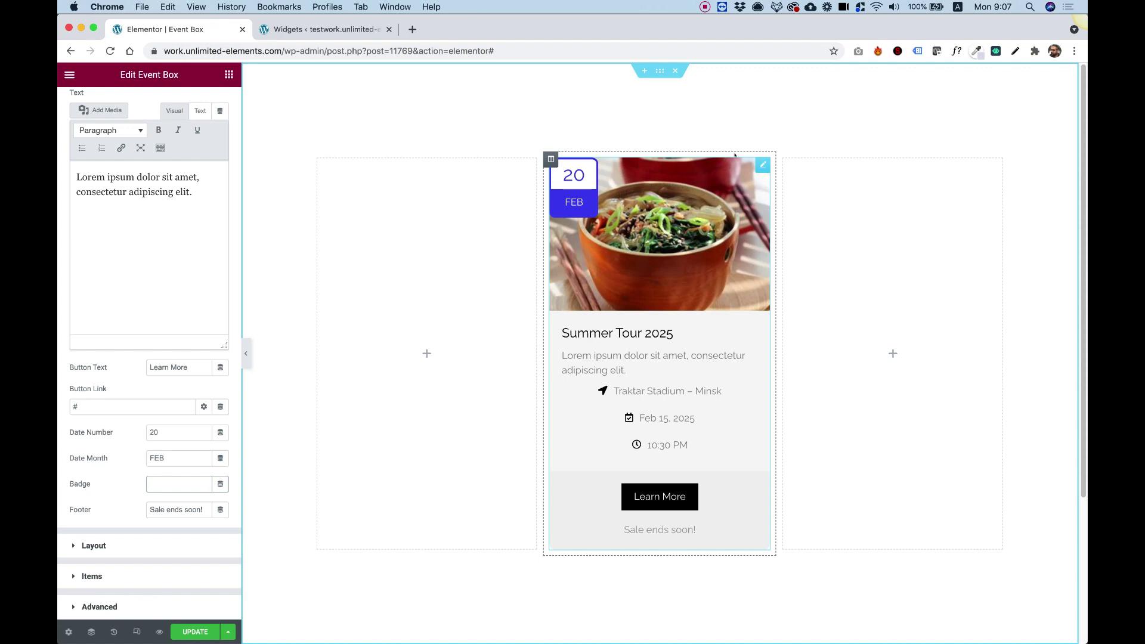
type("New")
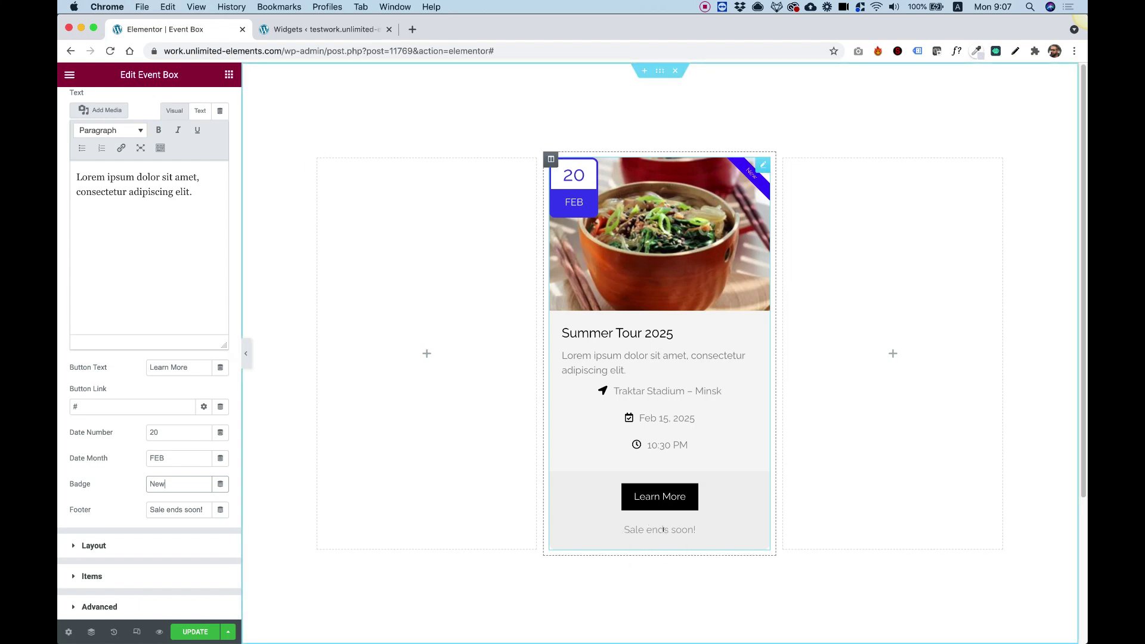
- Clear the 'Sale ends soon!' footer text, leaving the Footer field empty
triple_click(192, 510)
key("BackSpace")
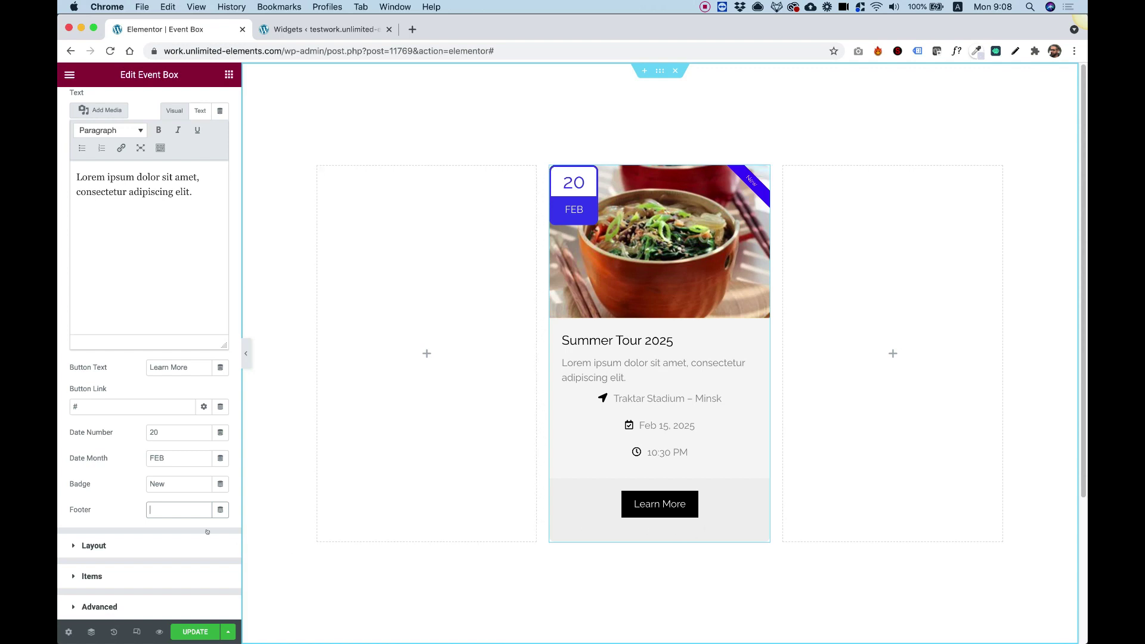
type("Event Box")
triple_click(169, 510)
key("BackSpace")
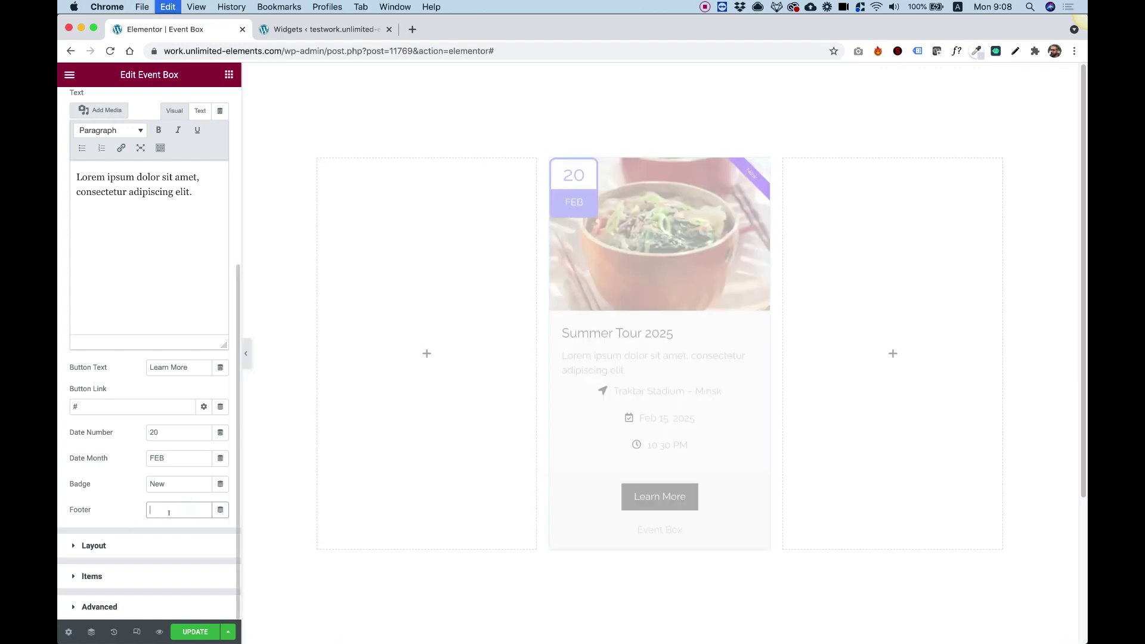
left_click(100, 544)
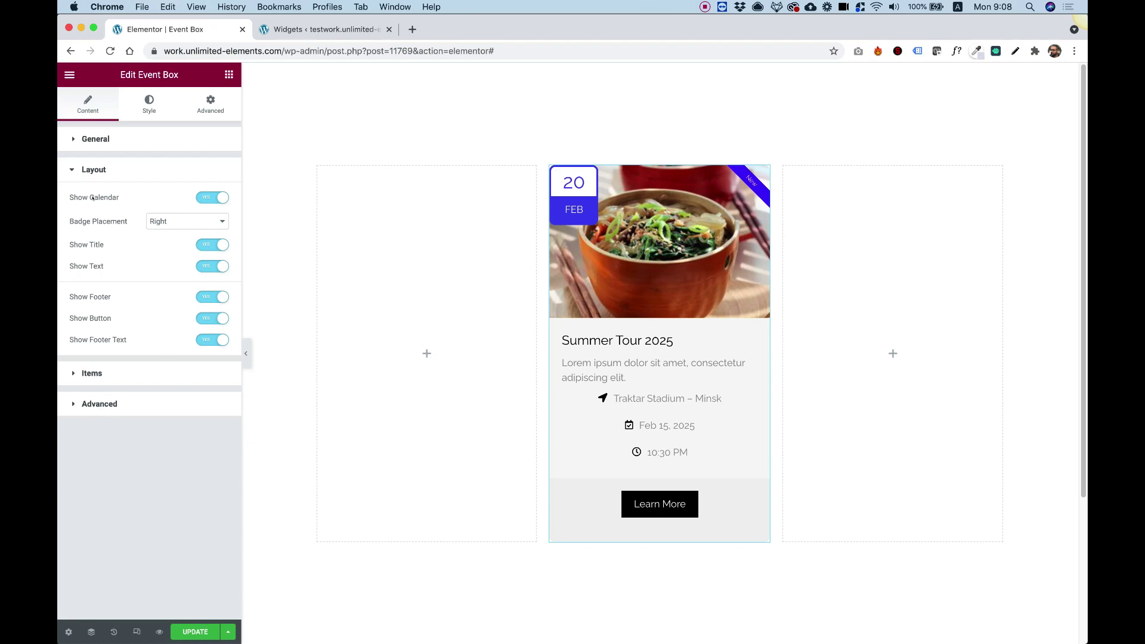
- Toggle the date calendar off and back on, and set Badge Placement to Right
left_click(145, 197)
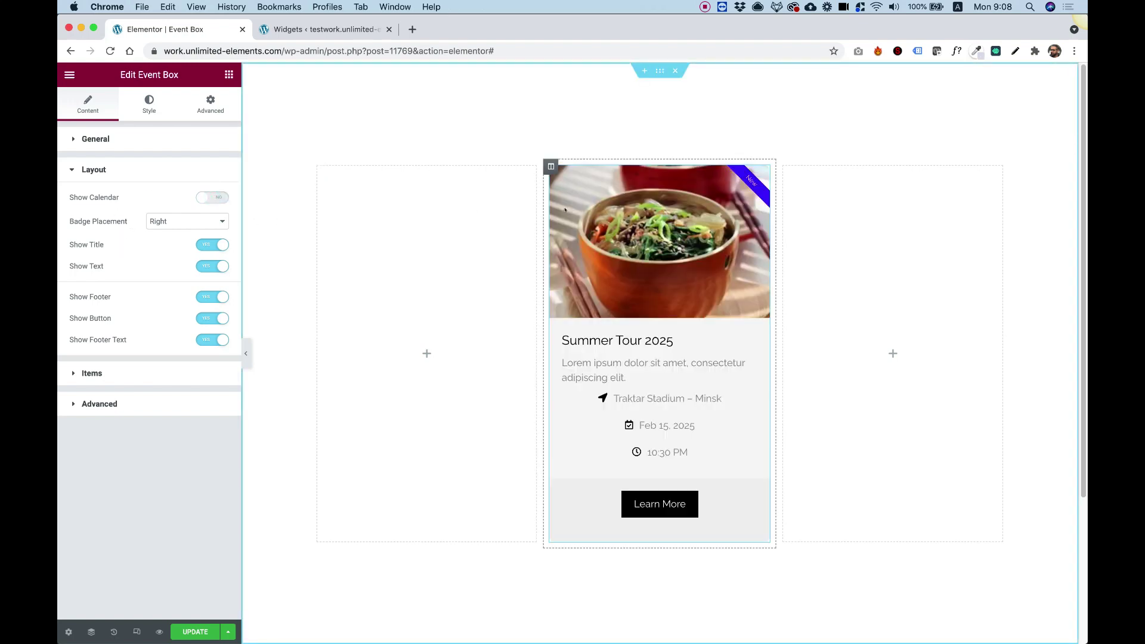
left_click(212, 198)
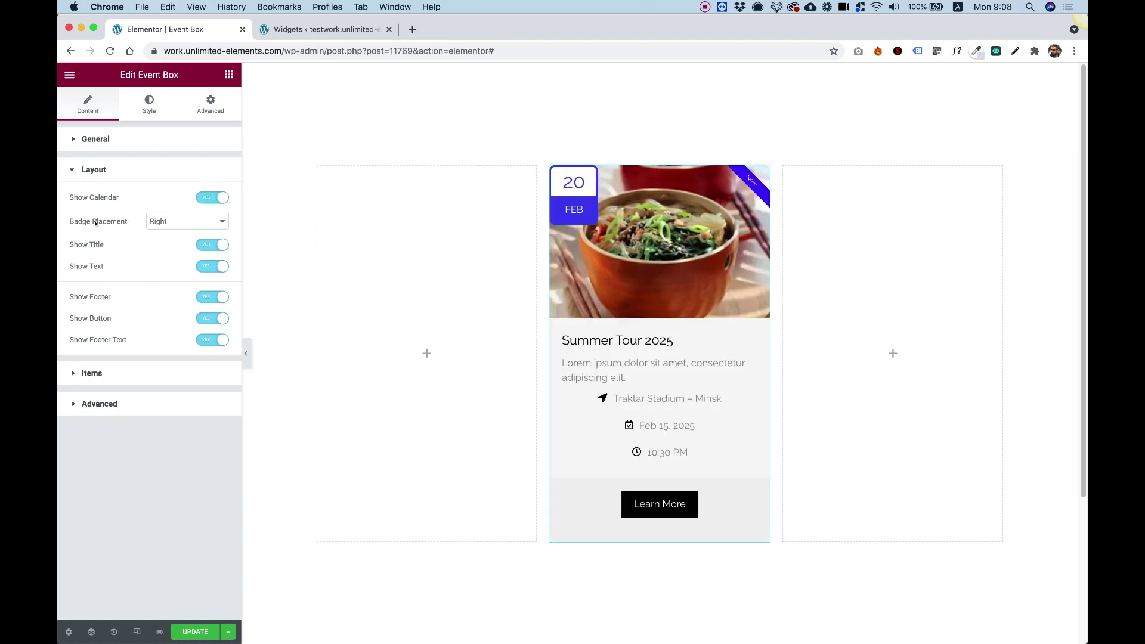
left_click(161, 222)
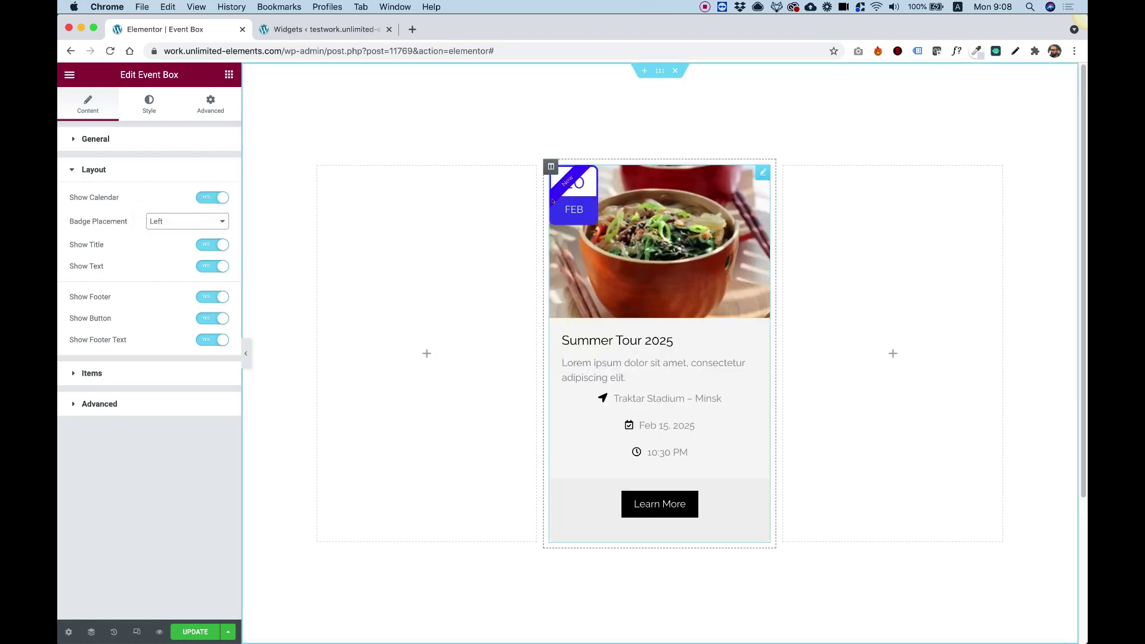
left_click(174, 221)
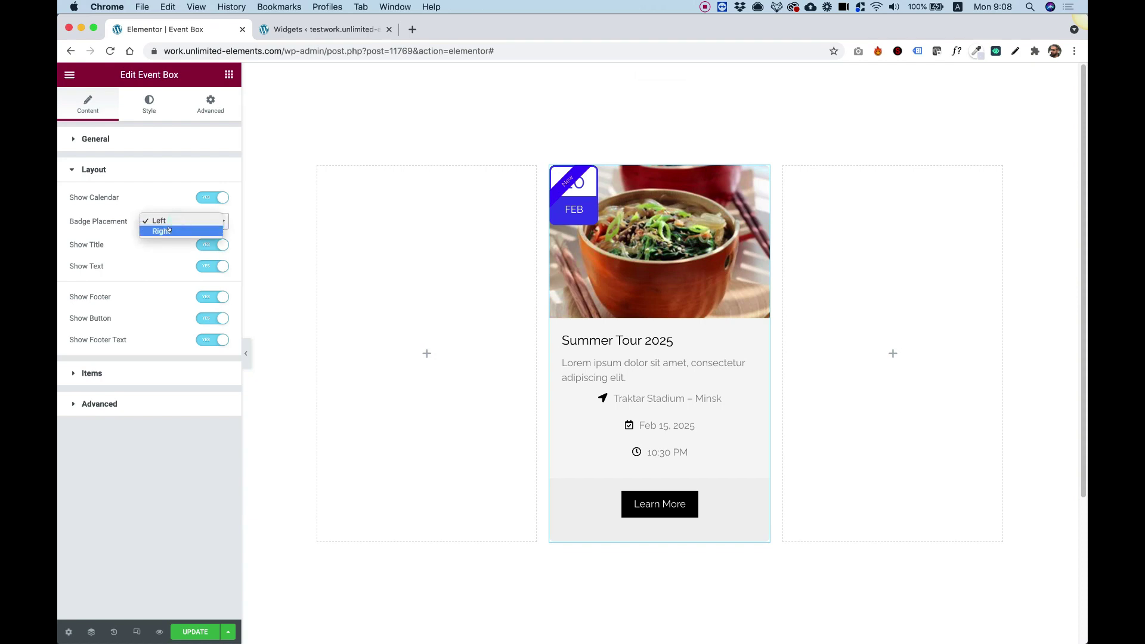
left_click(179, 231)
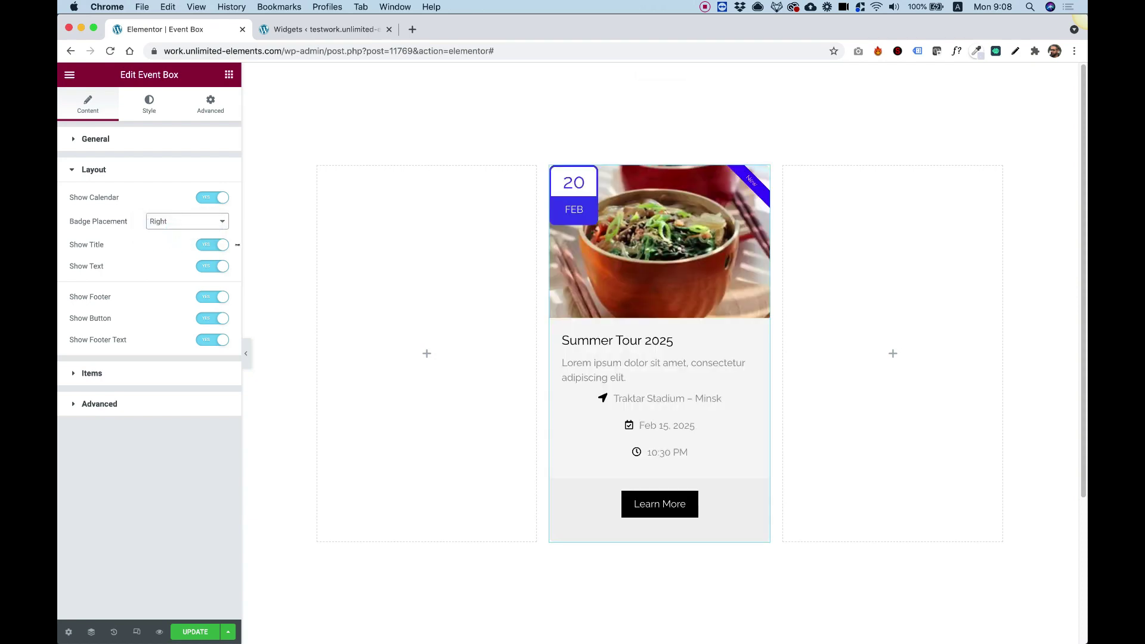
- Toggle Show Title and Show Footer off and back on, leaving both visible
left_click(212, 245)
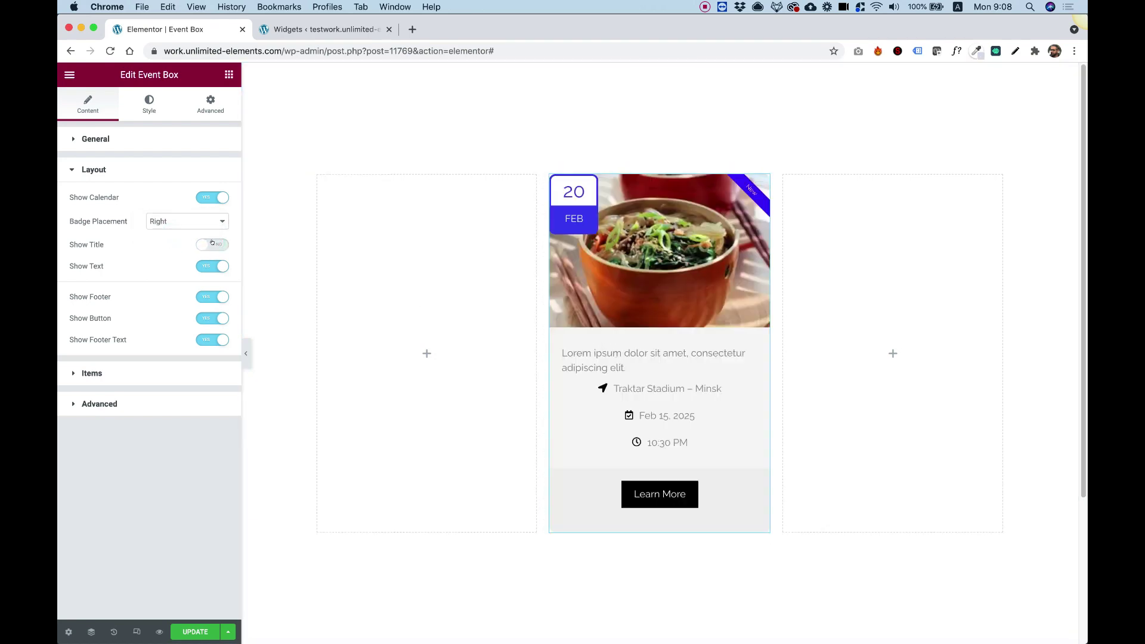
left_click(211, 245)
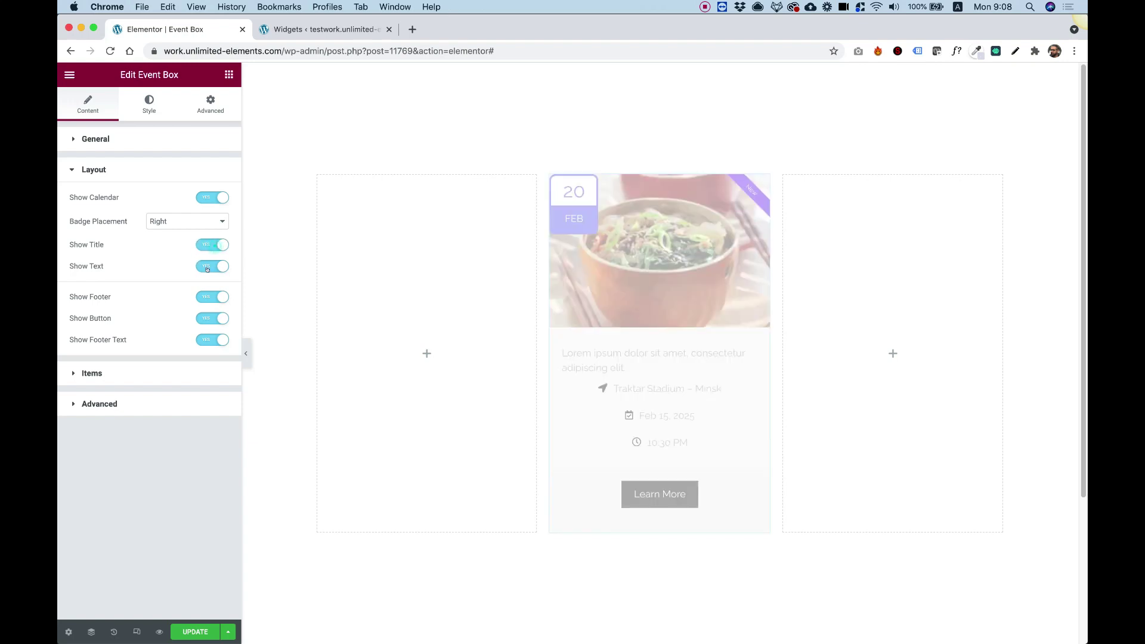
left_click(208, 299)
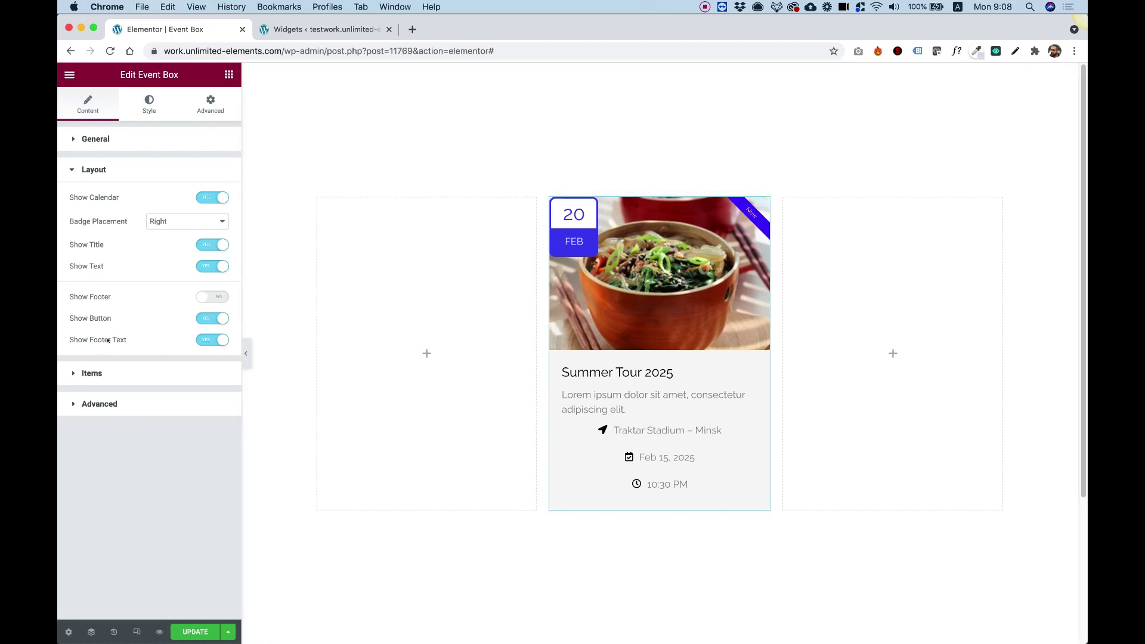
left_click(204, 297)
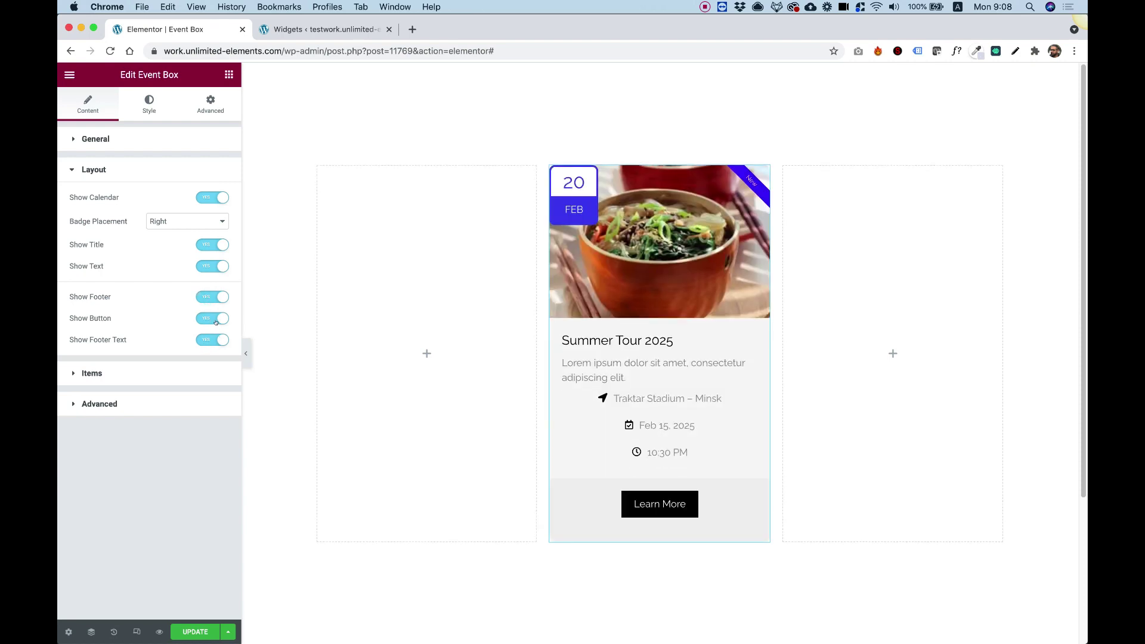
- Review the venue, date and time items, then add a new item titled 'Price: $14.50'
left_click(138, 373)
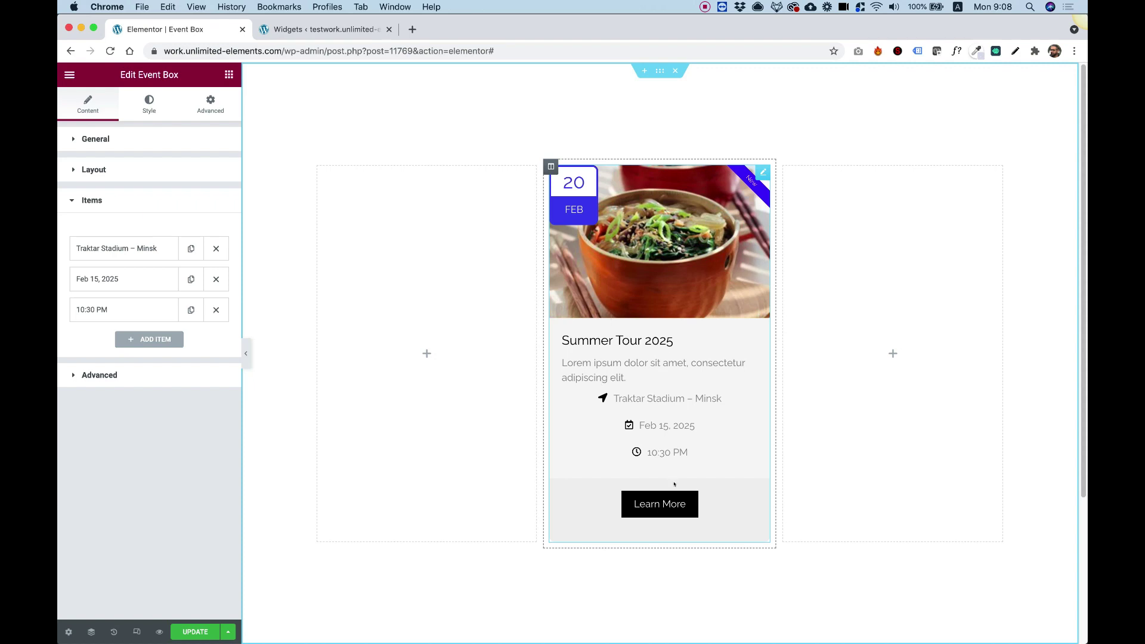
left_click(119, 250)
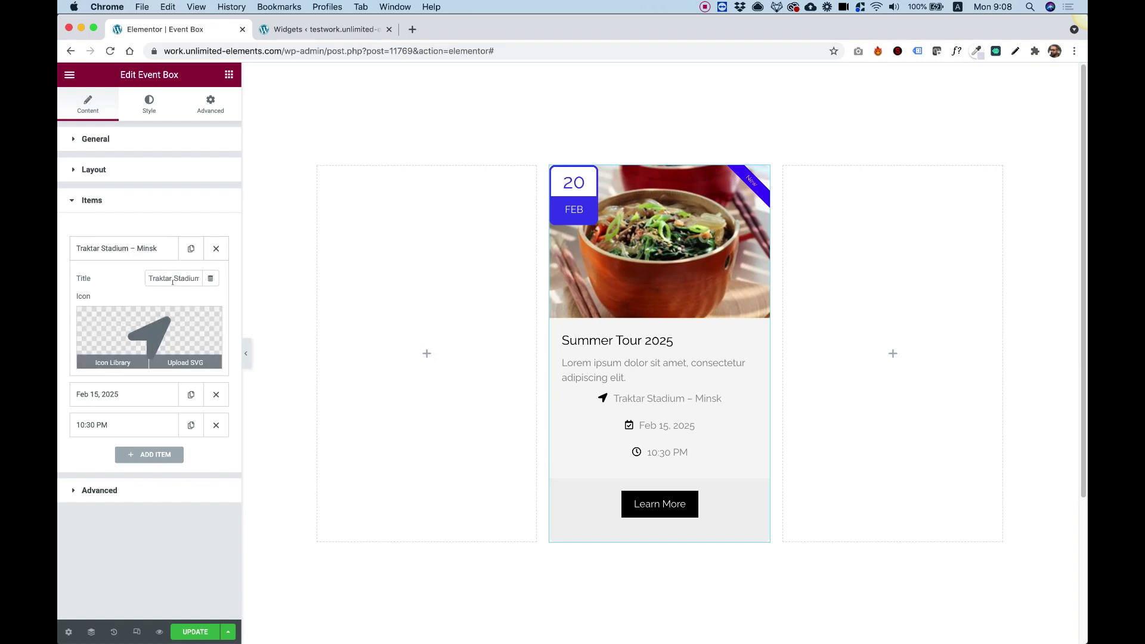
left_click(131, 394)
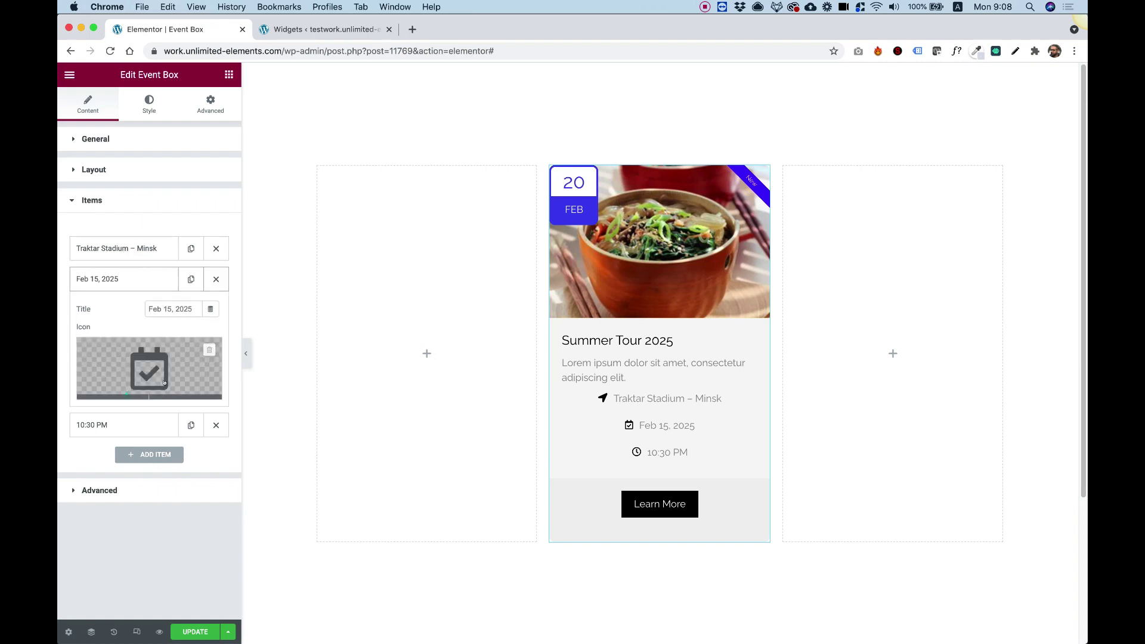
left_click(133, 421)
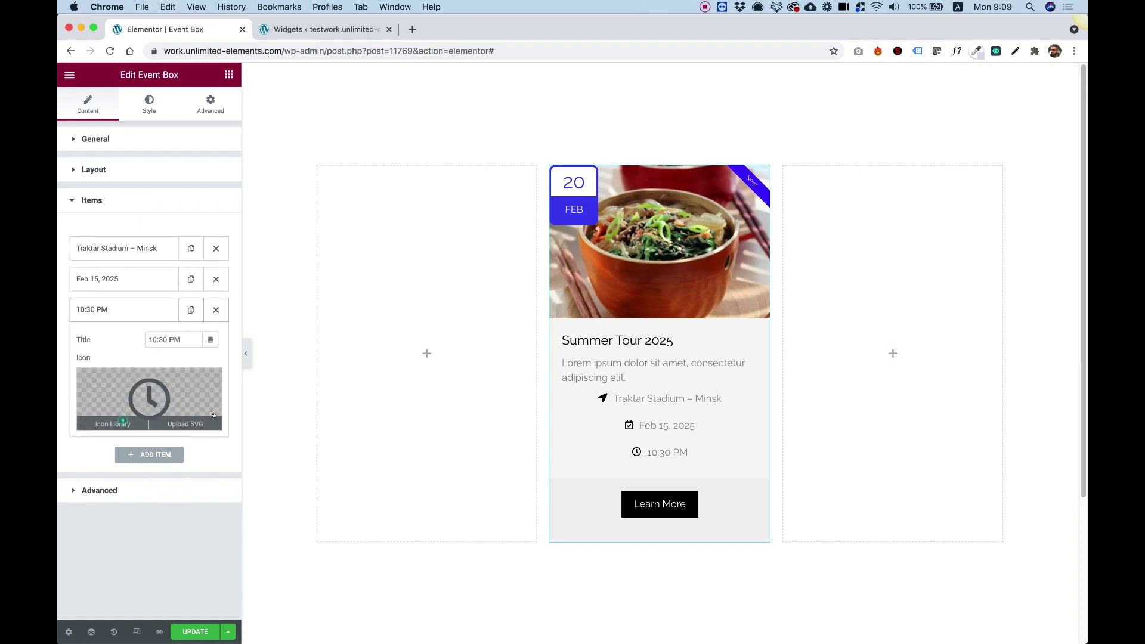
left_click(146, 456)
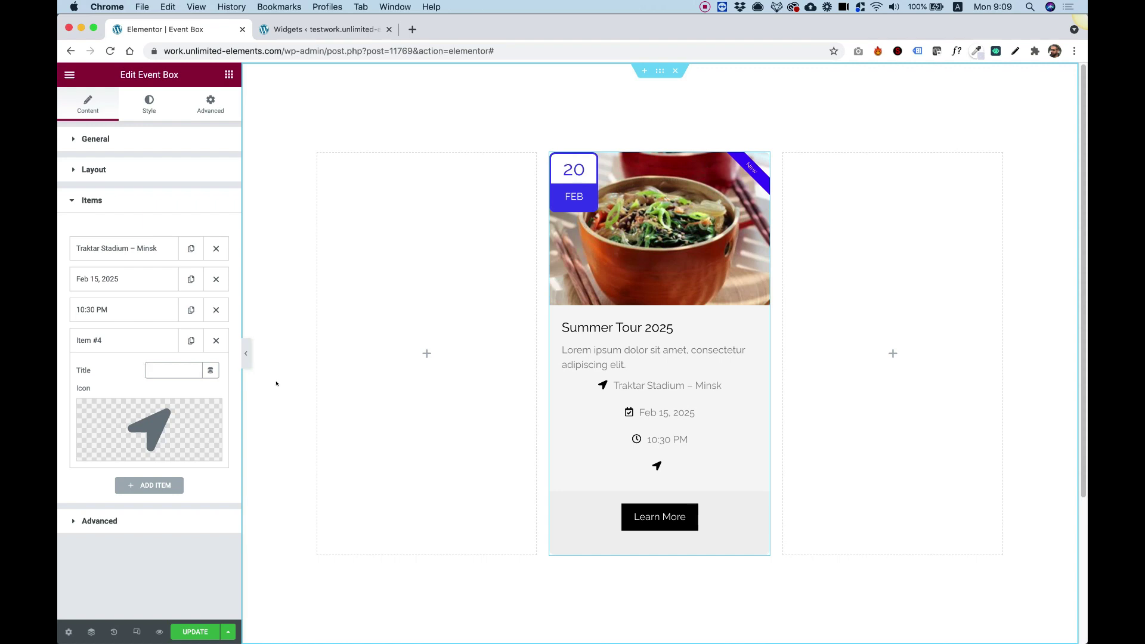
type("Price:")
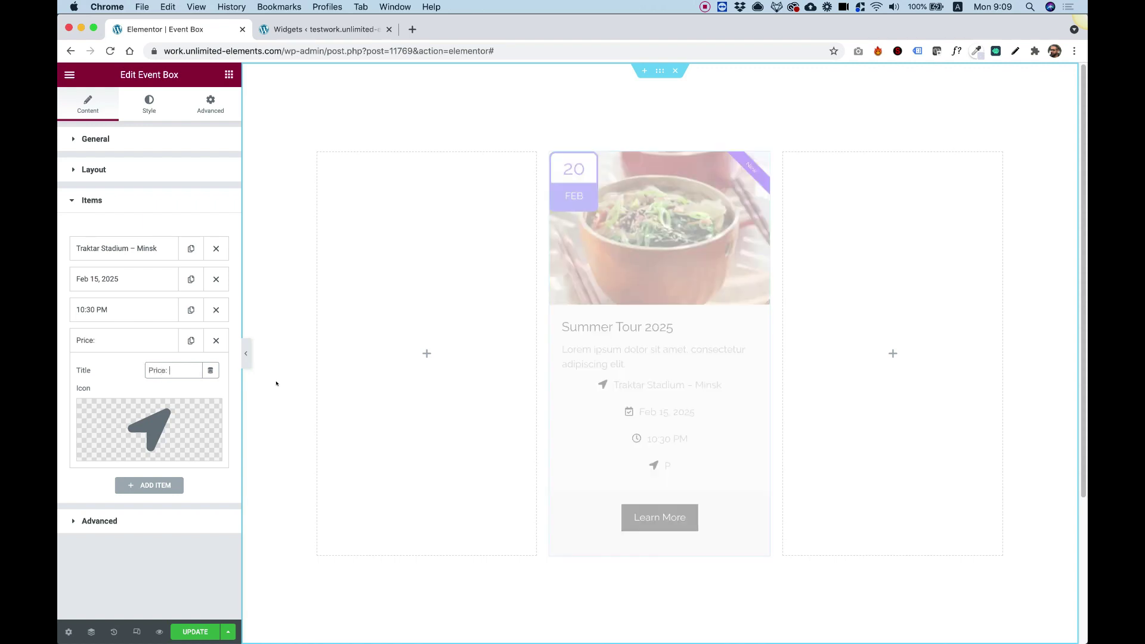
type(" $14.50")
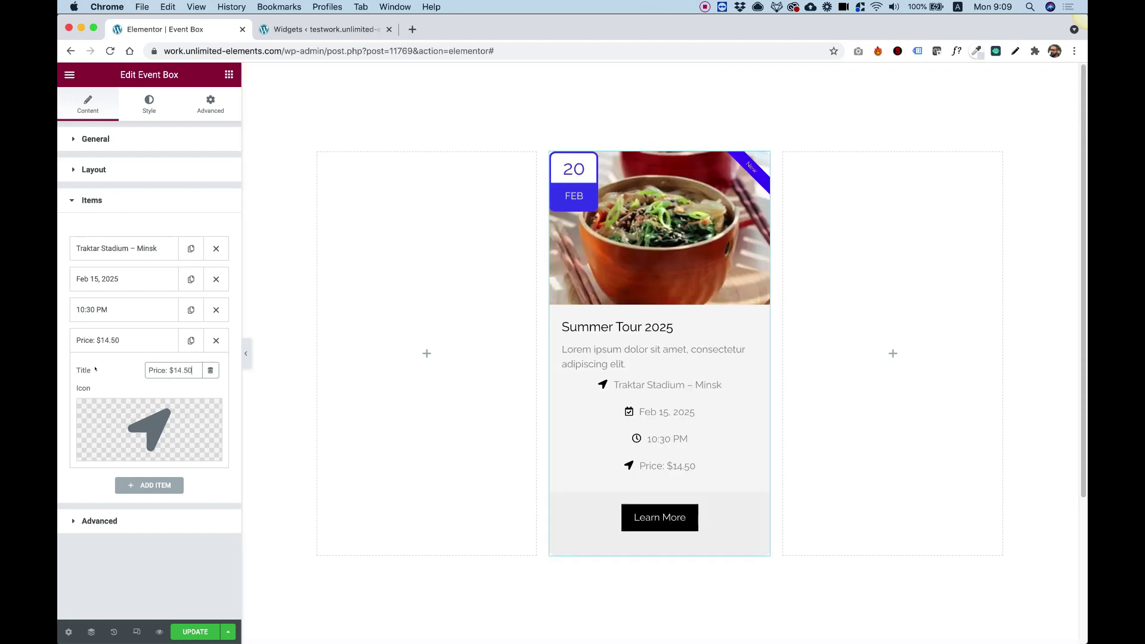
- Give the price item the Money icon from the Icon Library
left_click(114, 452)
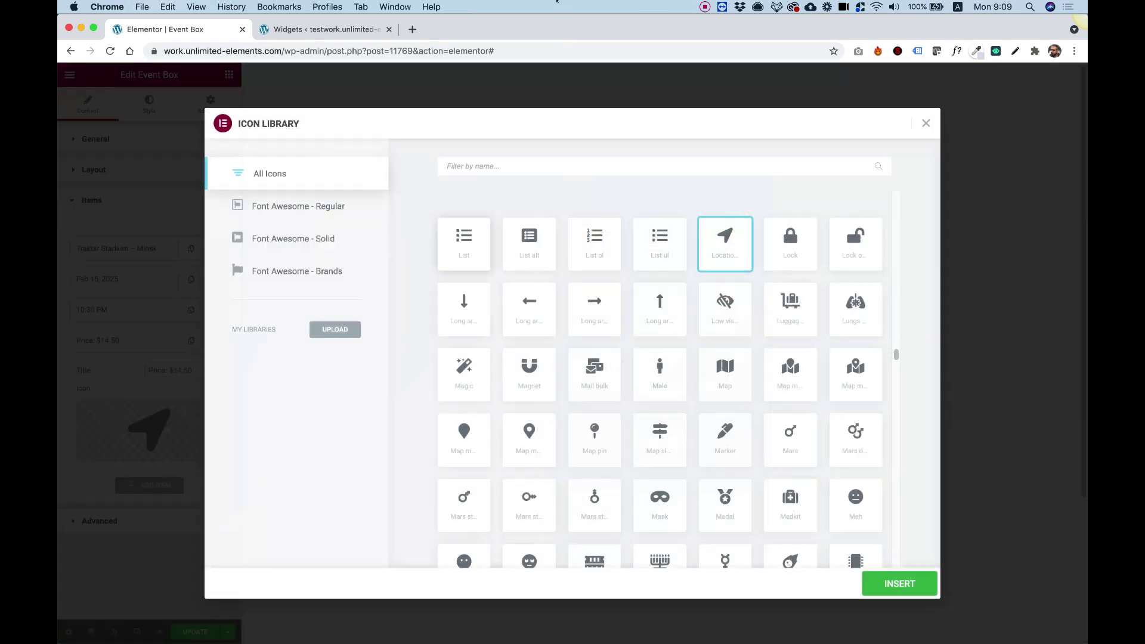
left_click(498, 166)
type("mon")
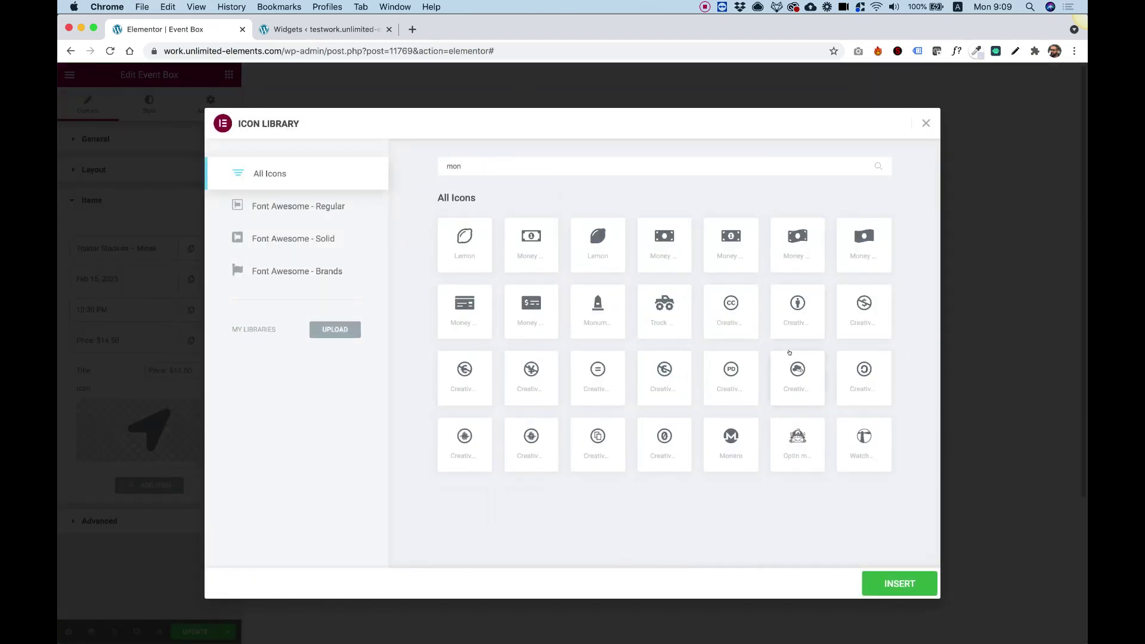
left_click(531, 253)
left_click(895, 582)
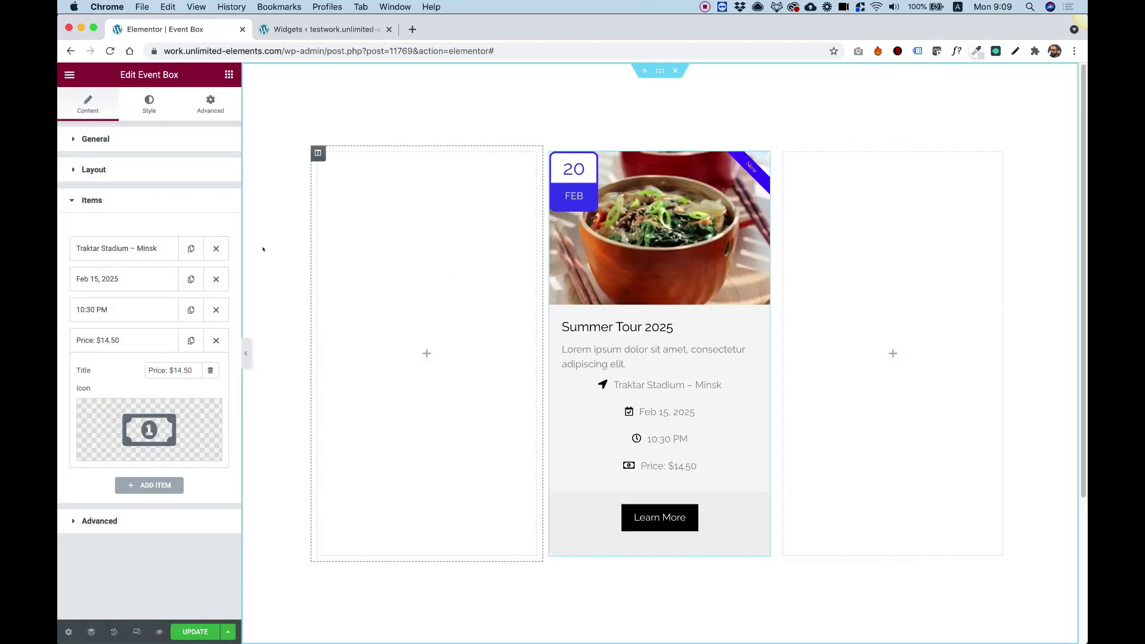
- Give the card a solid 1px border and square corners with 0 box radius
left_click(149, 105)
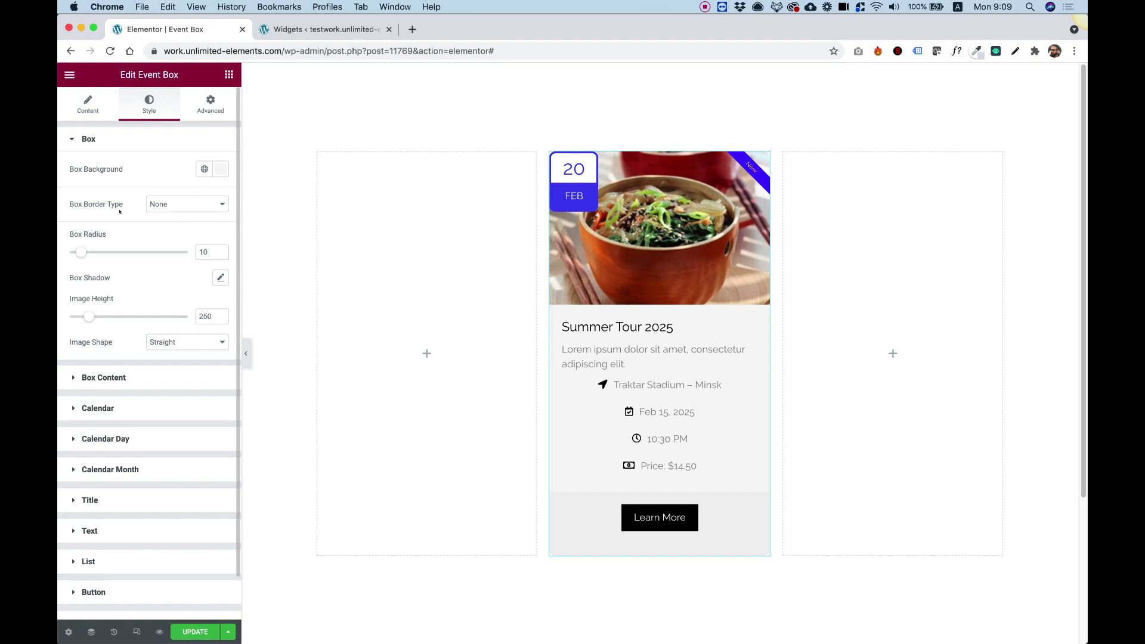
left_click(151, 206)
left_click(159, 213)
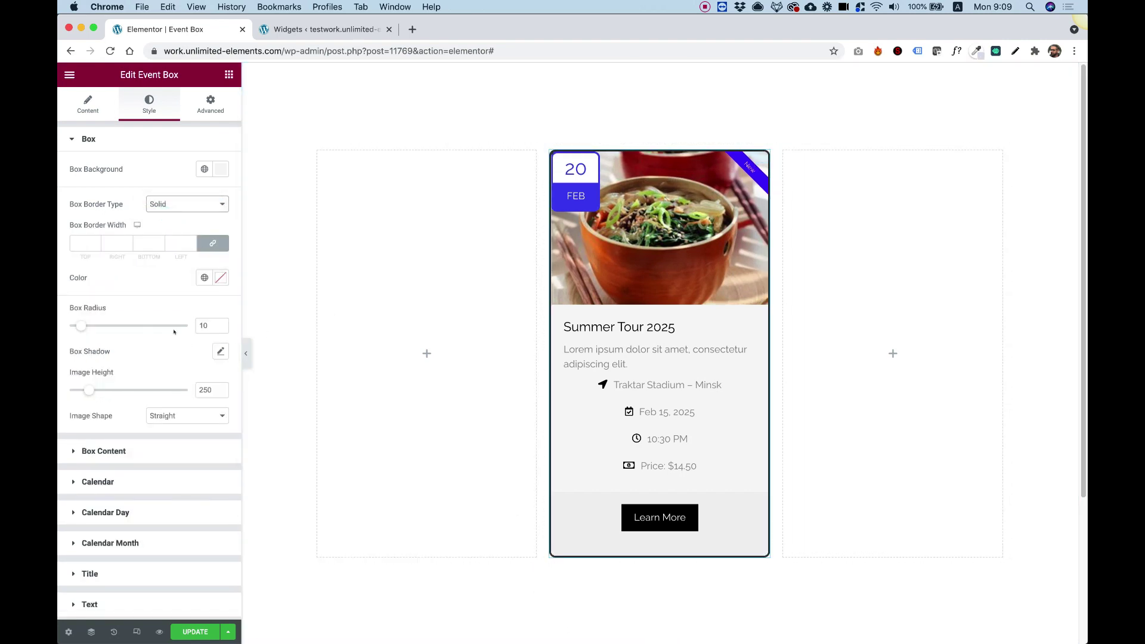
left_click(96, 241)
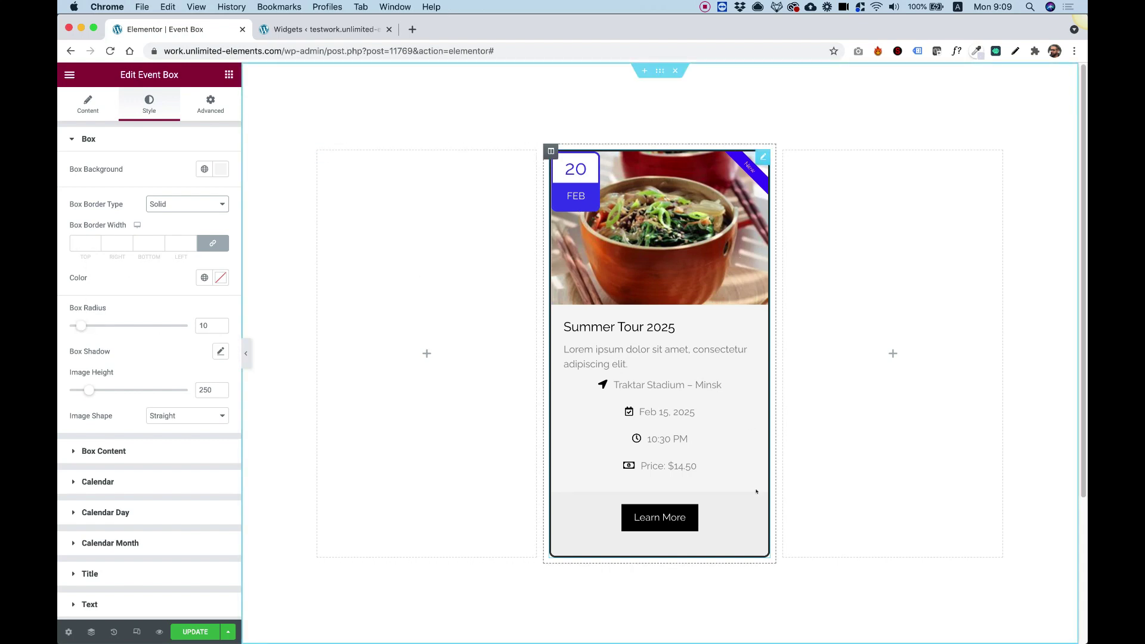
left_click_drag(80, 326, 60, 337)
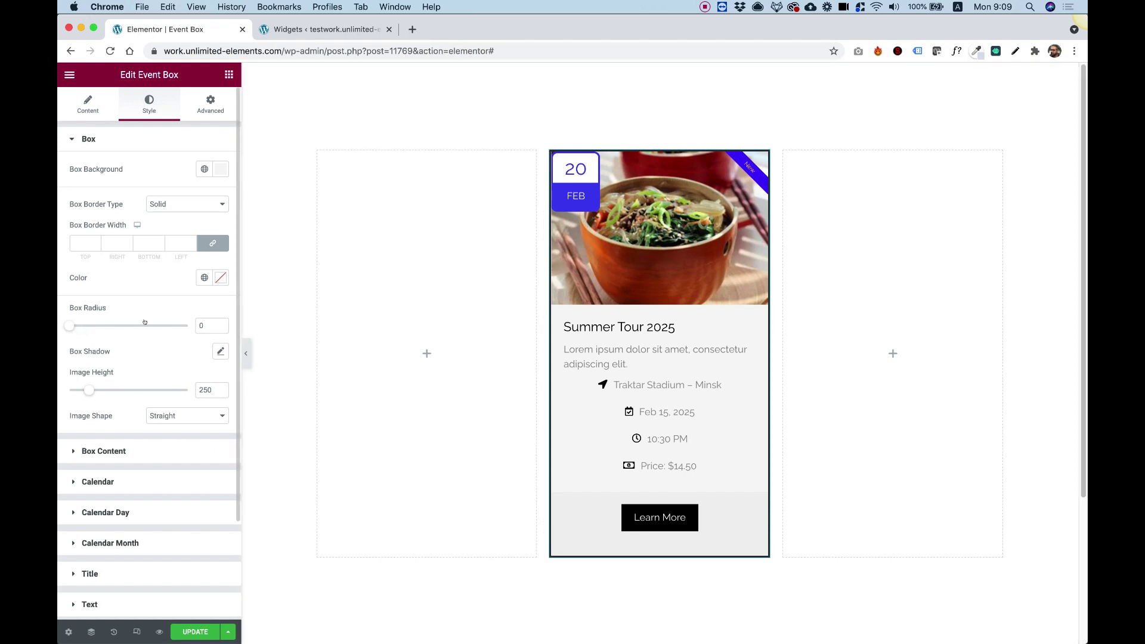
left_click(84, 243)
type("1")
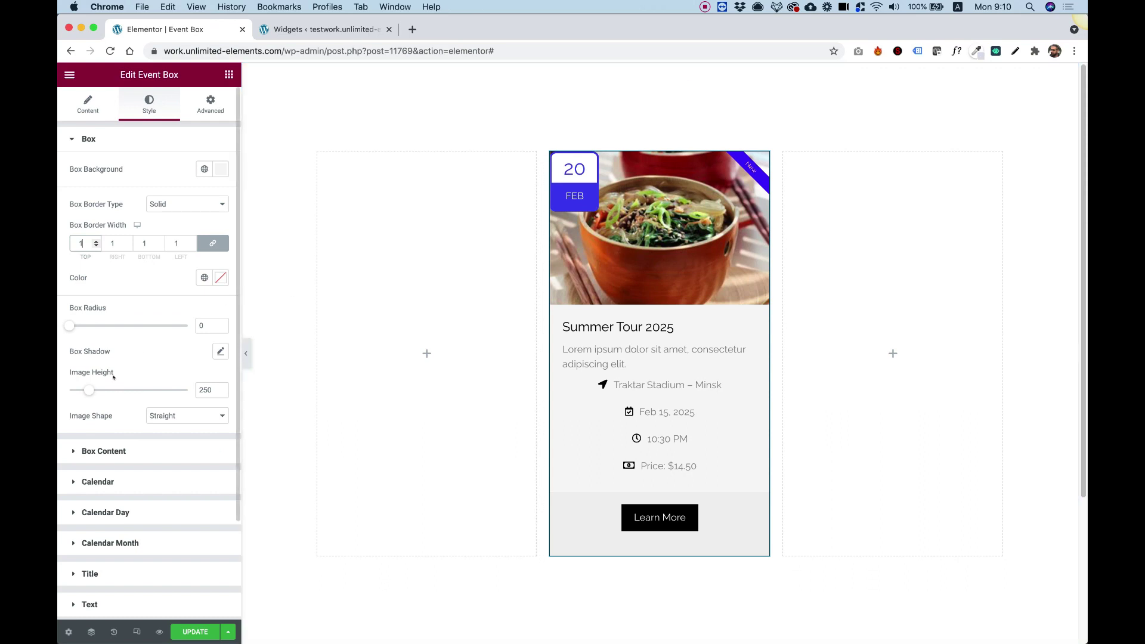
- Make the image slightly taller and crop it with the Left Diagonal image shape
mouse_move(89, 391)
left_mouse_down()
mouse_move(108, 388)
mouse_move(90, 390)
left_mouse_up()
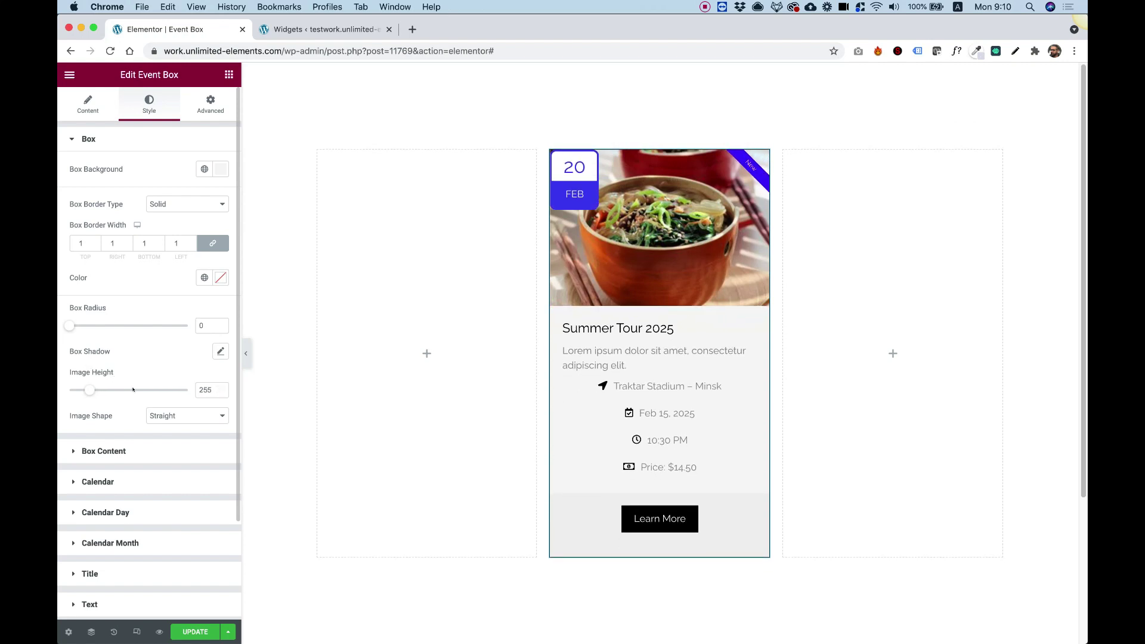
left_click(164, 418)
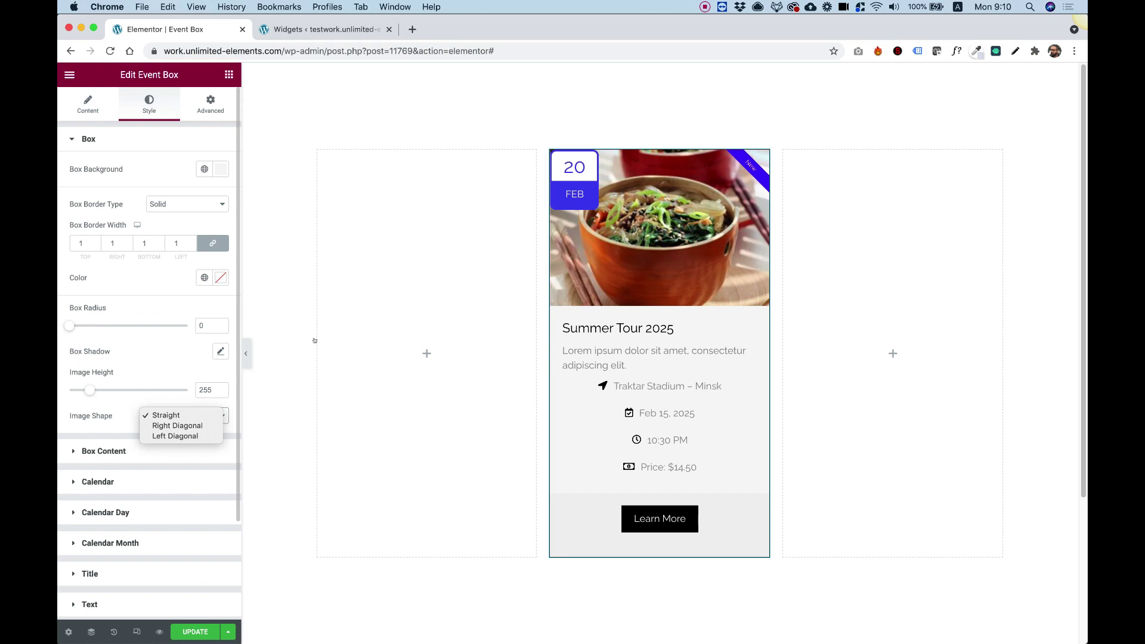
left_click(178, 425)
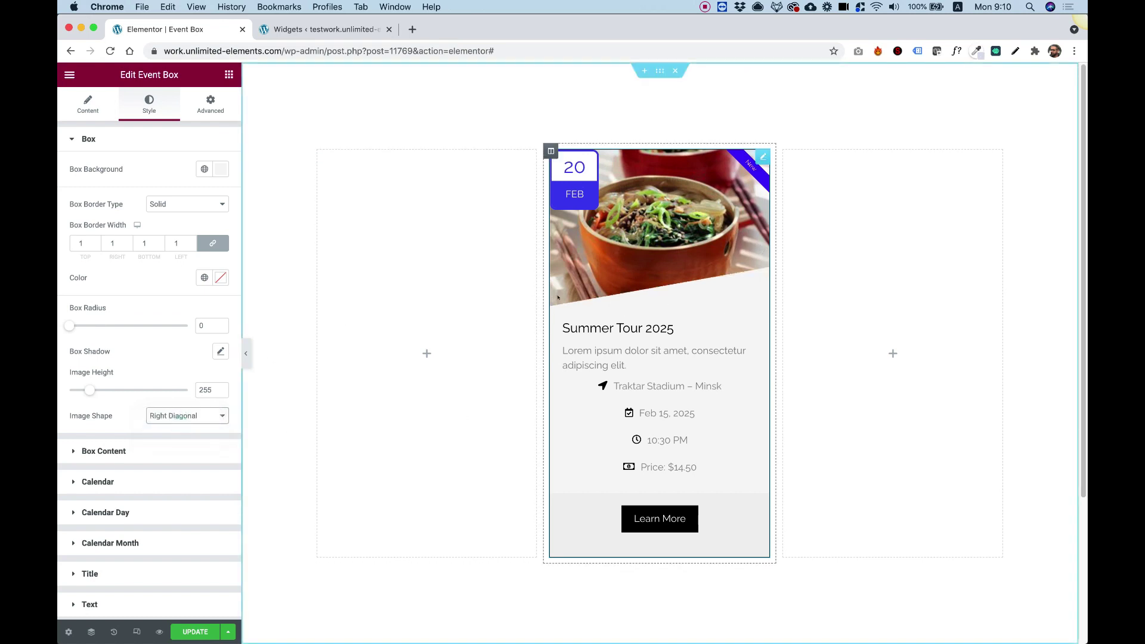
left_click(182, 420)
left_click(179, 425)
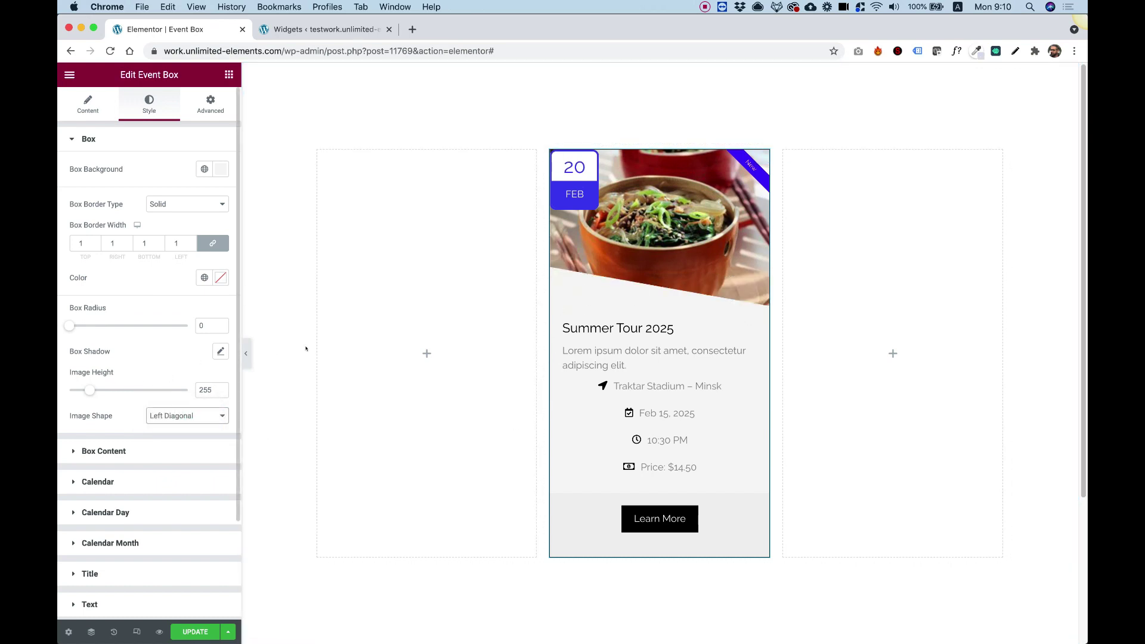
- Set the box content alignment to Left, keeping 20 px padding all round
left_click(122, 457)
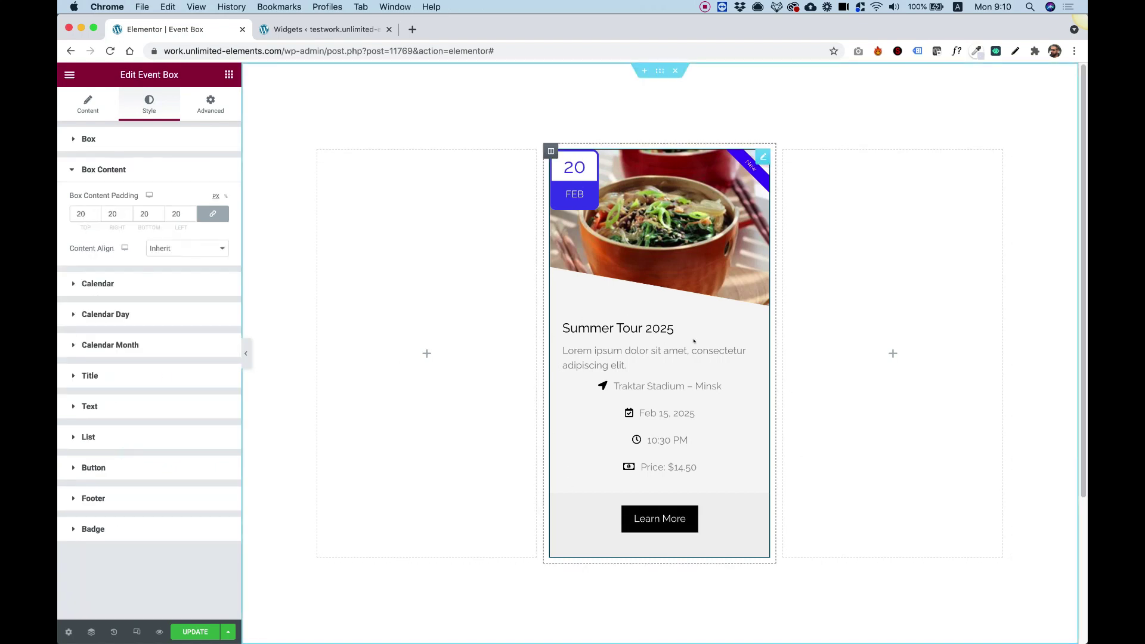
left_click(81, 209)
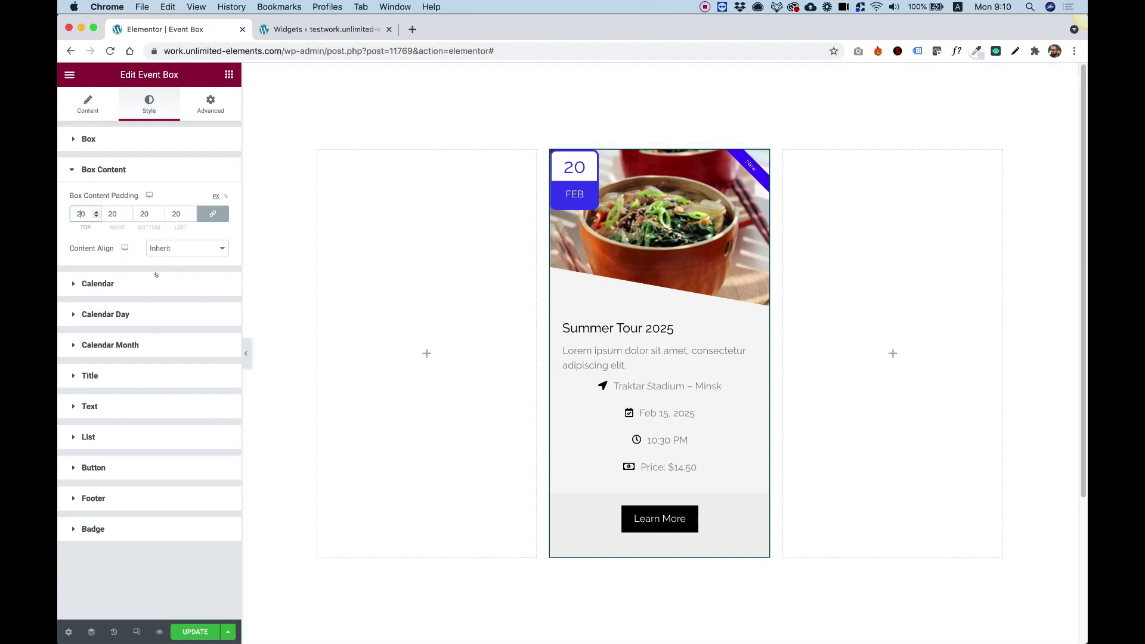
left_click(172, 247)
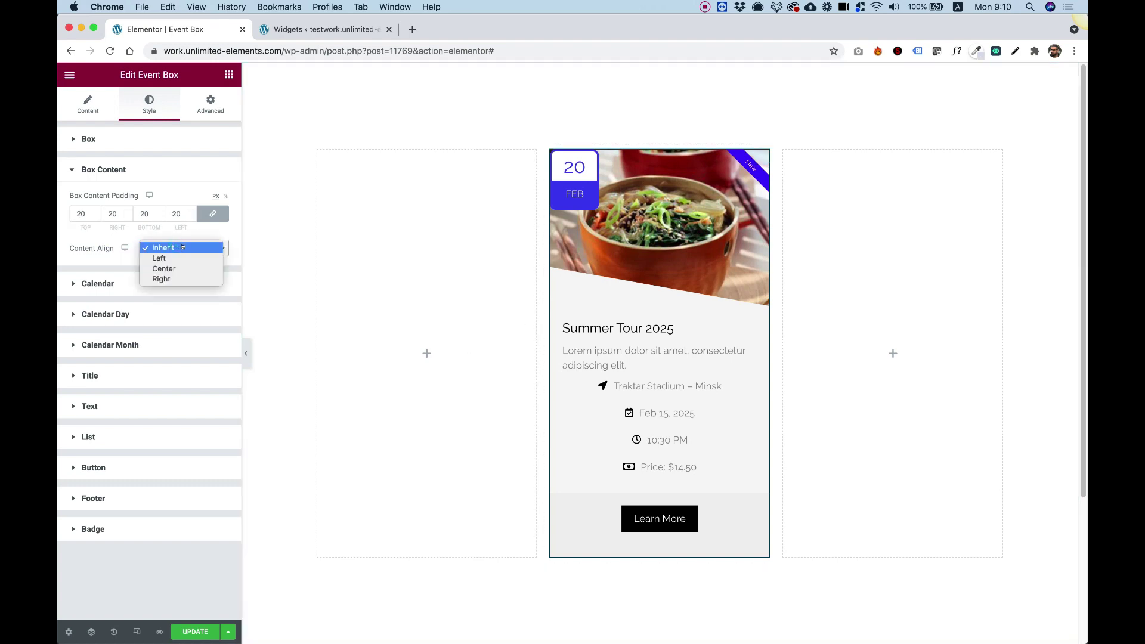
left_click(180, 257)
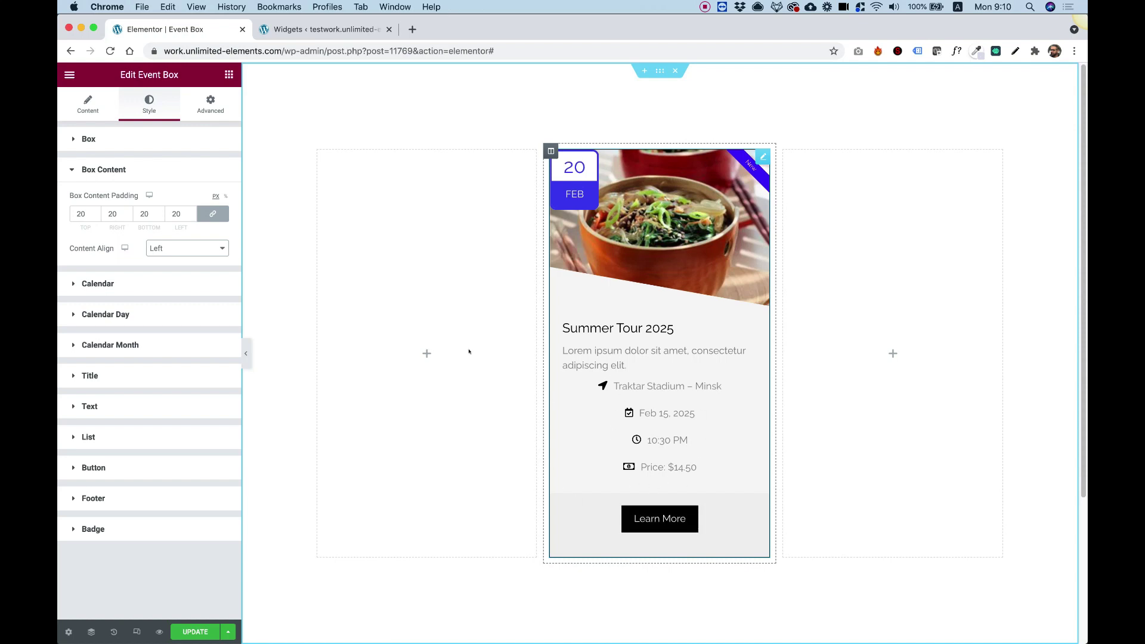
- Try calendar badge positions, then settle on Top vertical and Start horizontal alignment
left_click(99, 283)
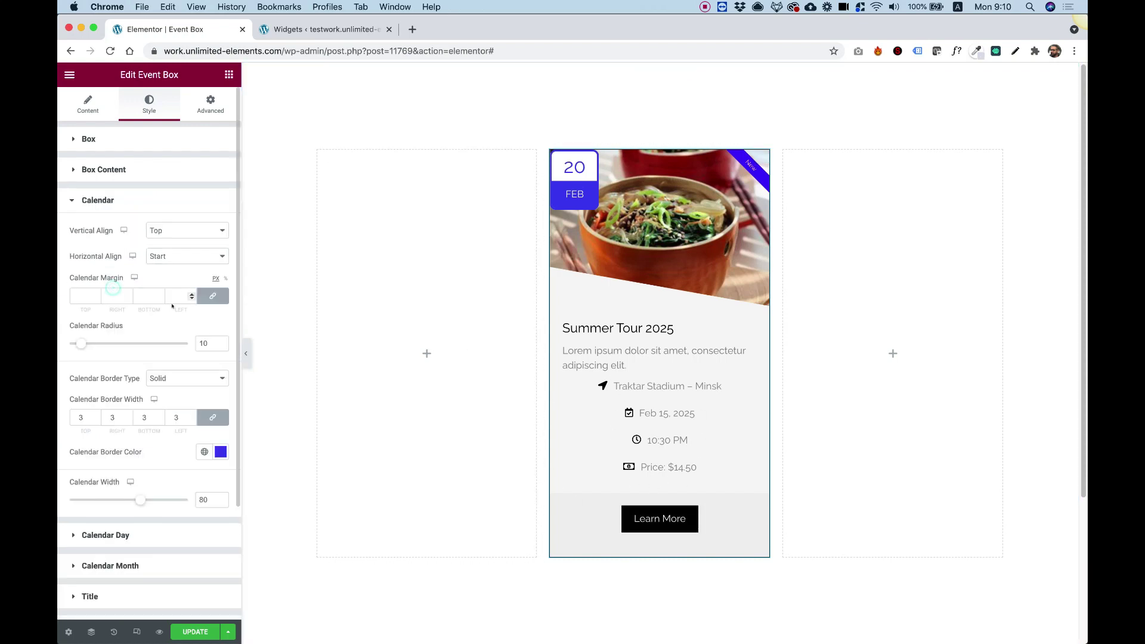
left_click(178, 227)
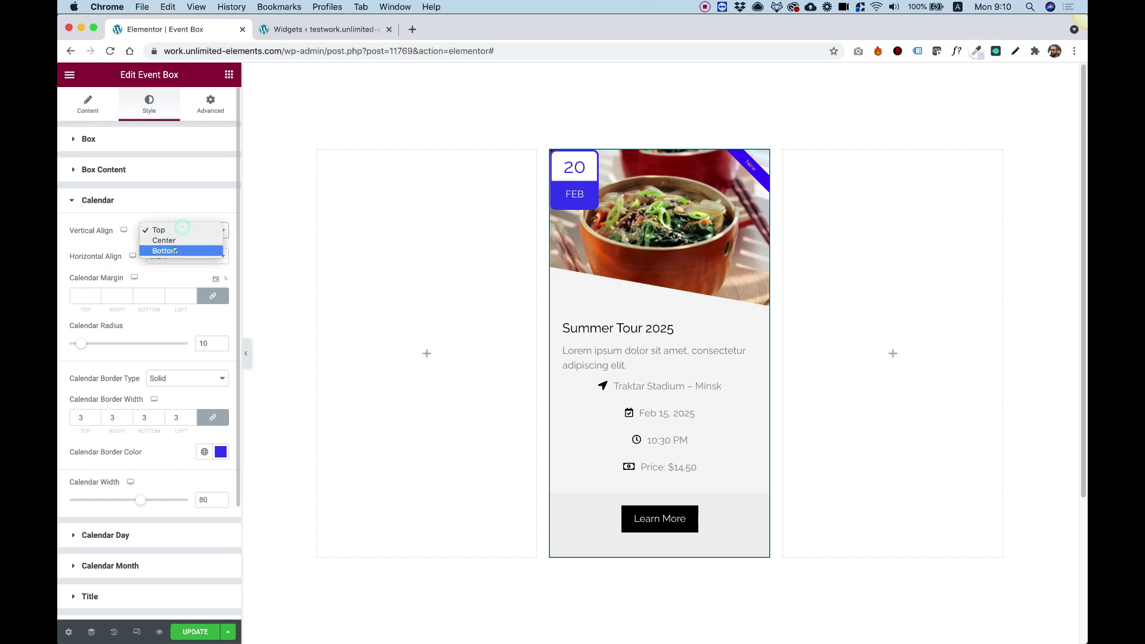
left_click(174, 248)
left_click(178, 232)
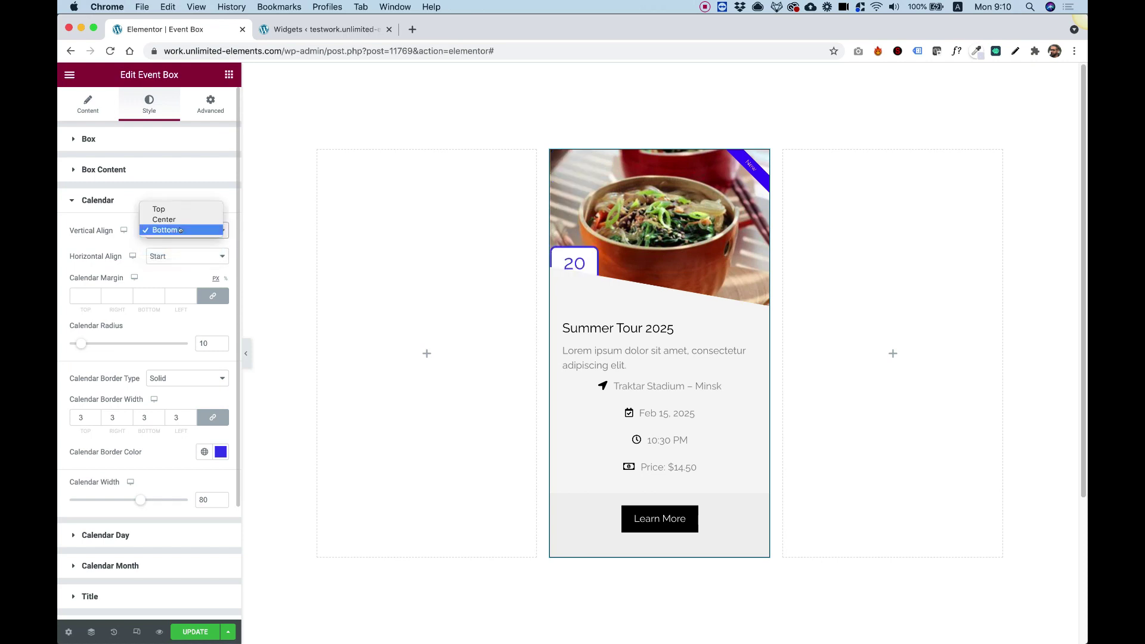
left_click(181, 220)
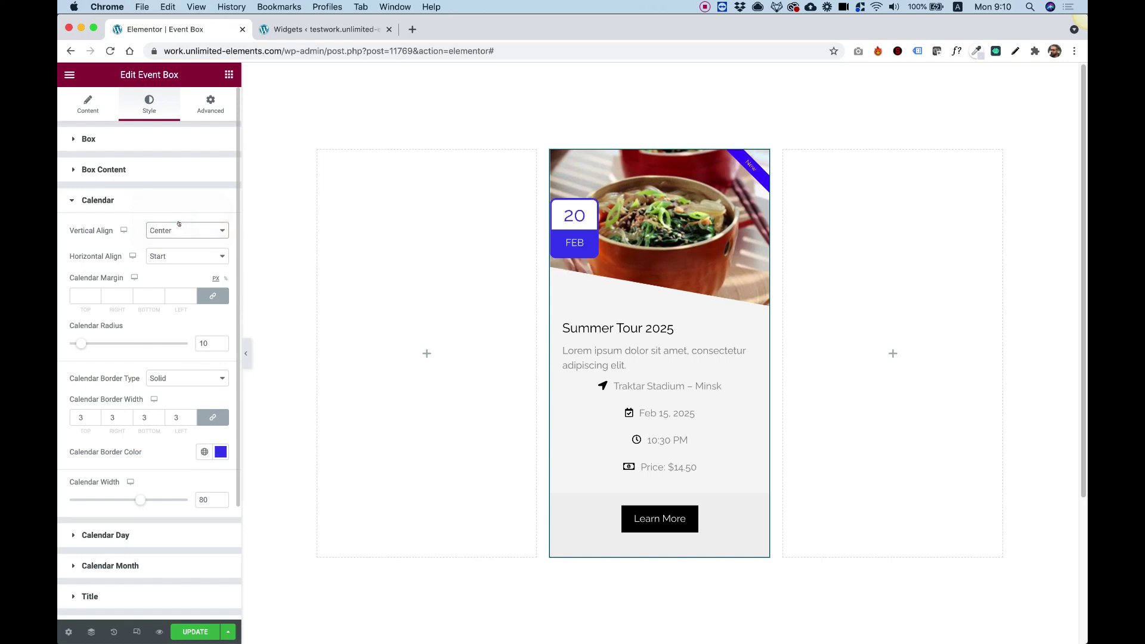
left_click(170, 256)
left_click(167, 265)
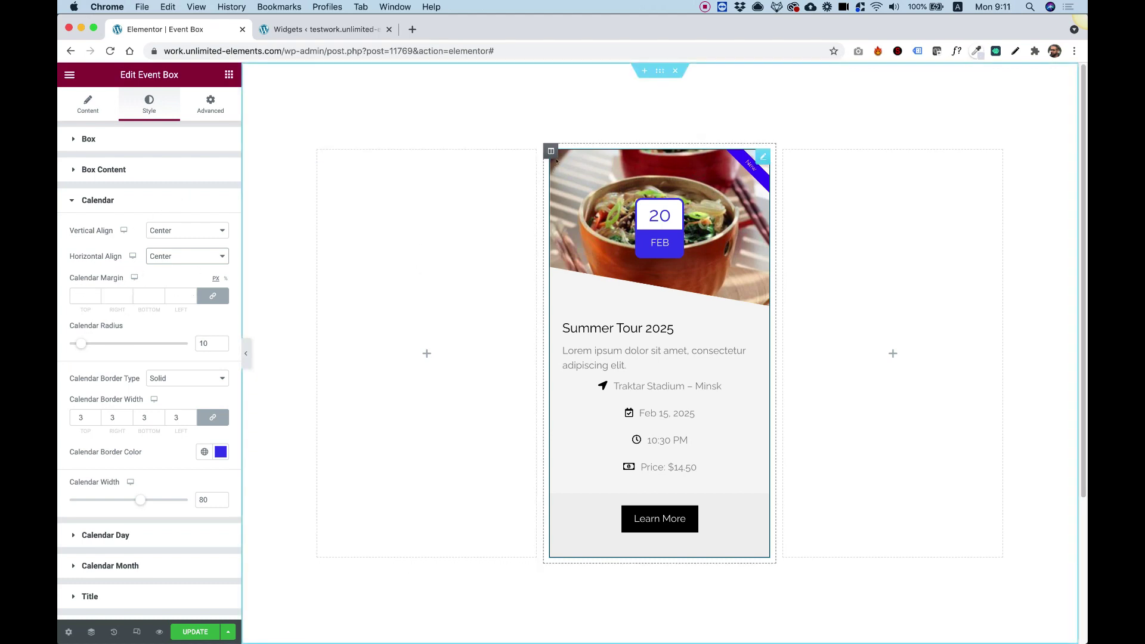
left_click(172, 232)
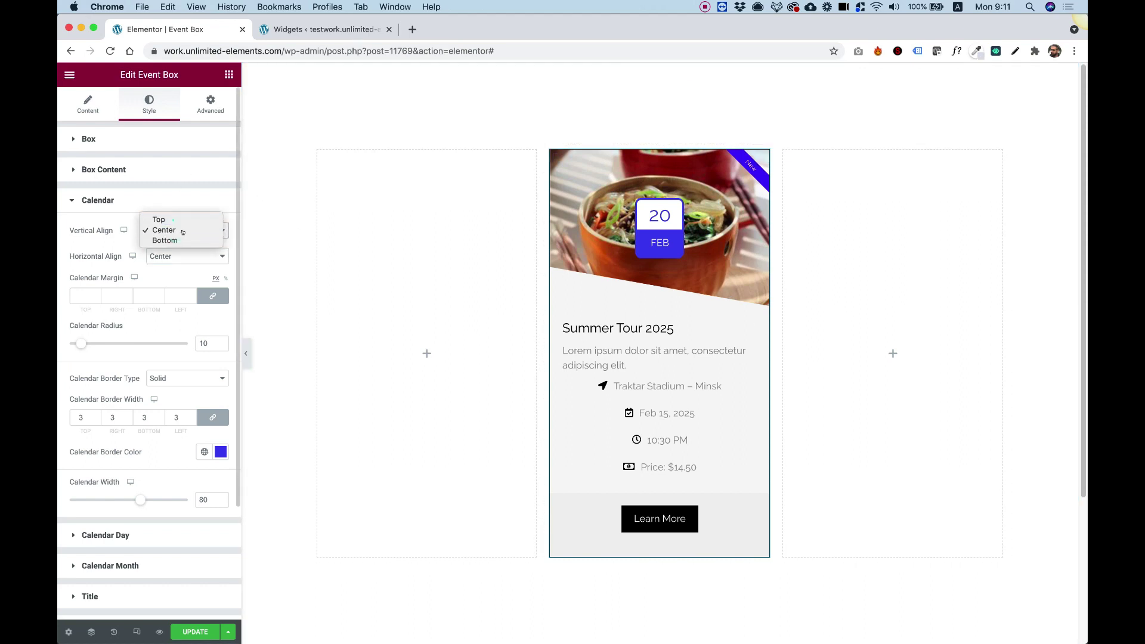
left_click(170, 220)
left_click(179, 256)
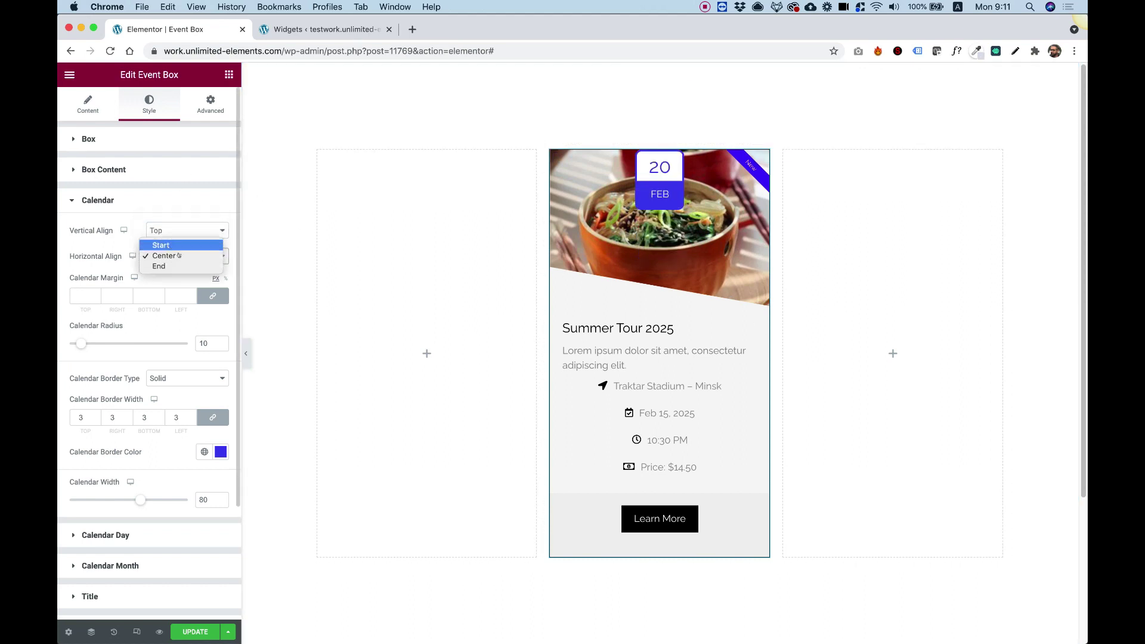
left_click(172, 245)
- Give the date badge a 20 margin, 0 radius, 1px border and width 69
left_click(90, 297)
type("10")
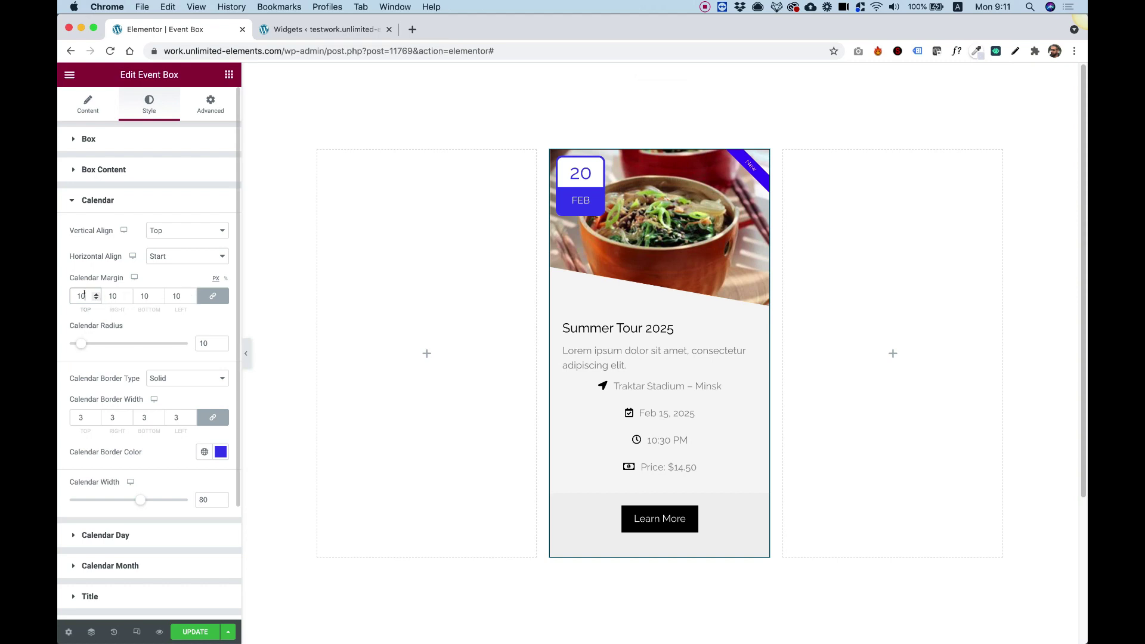
double_click(82, 296)
type("20")
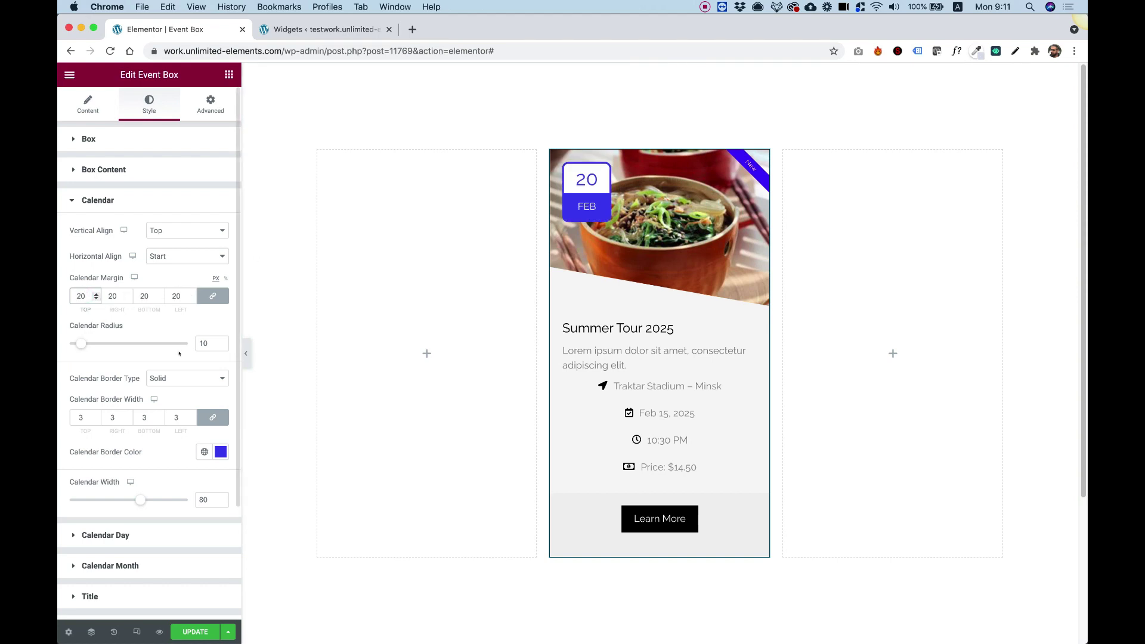
left_click_drag(81, 344, 58, 341)
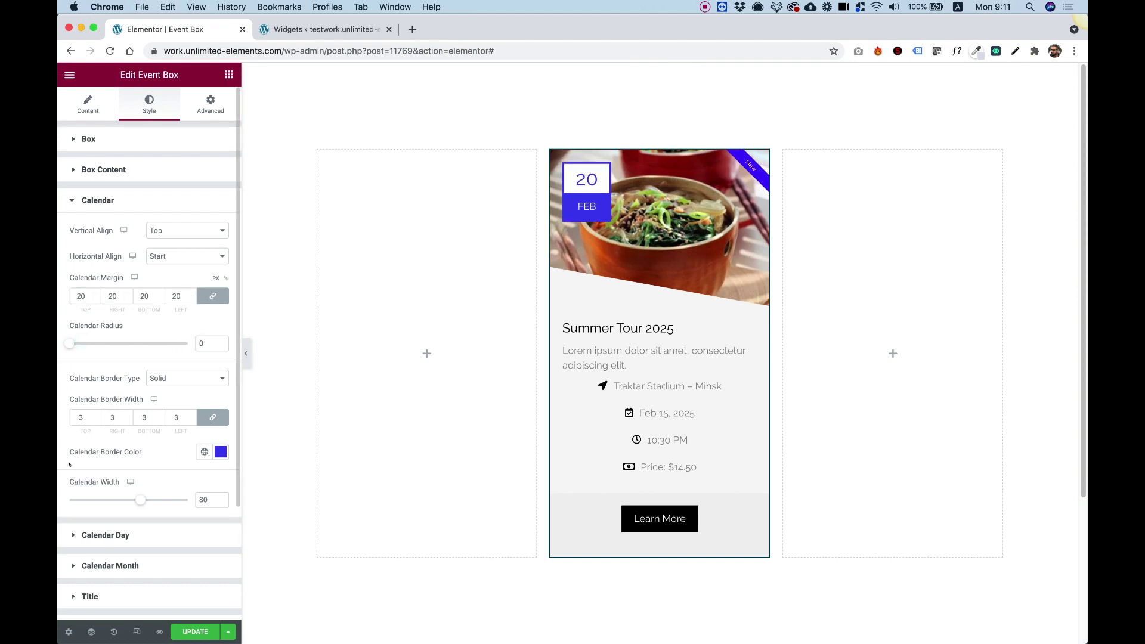
double_click(84, 418)
type("1")
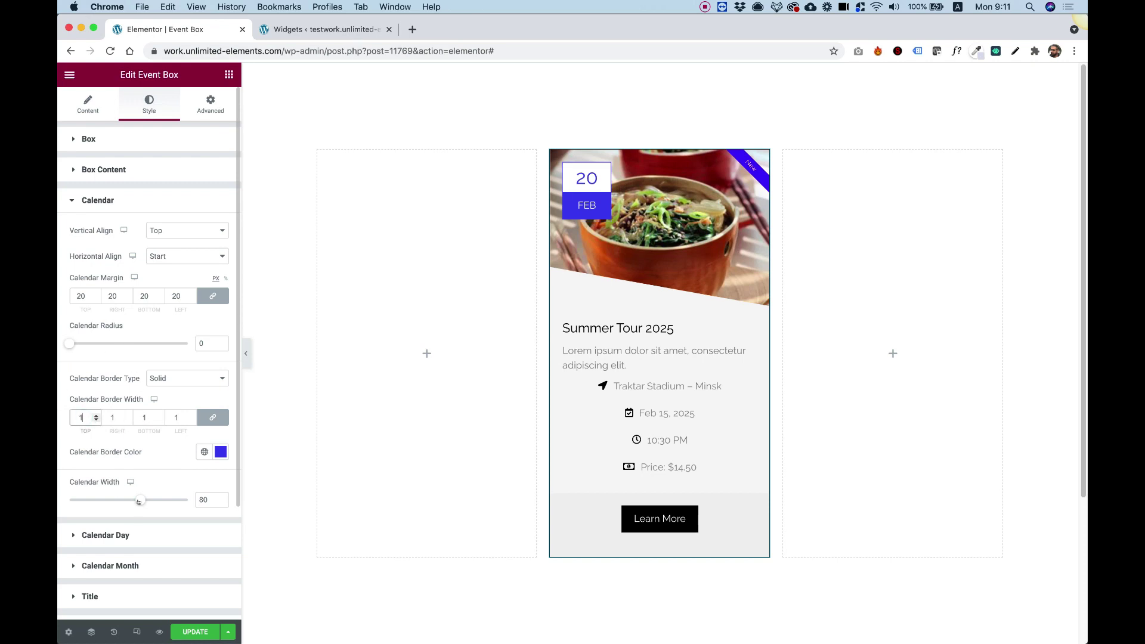
left_click_drag(138, 501, 114, 500)
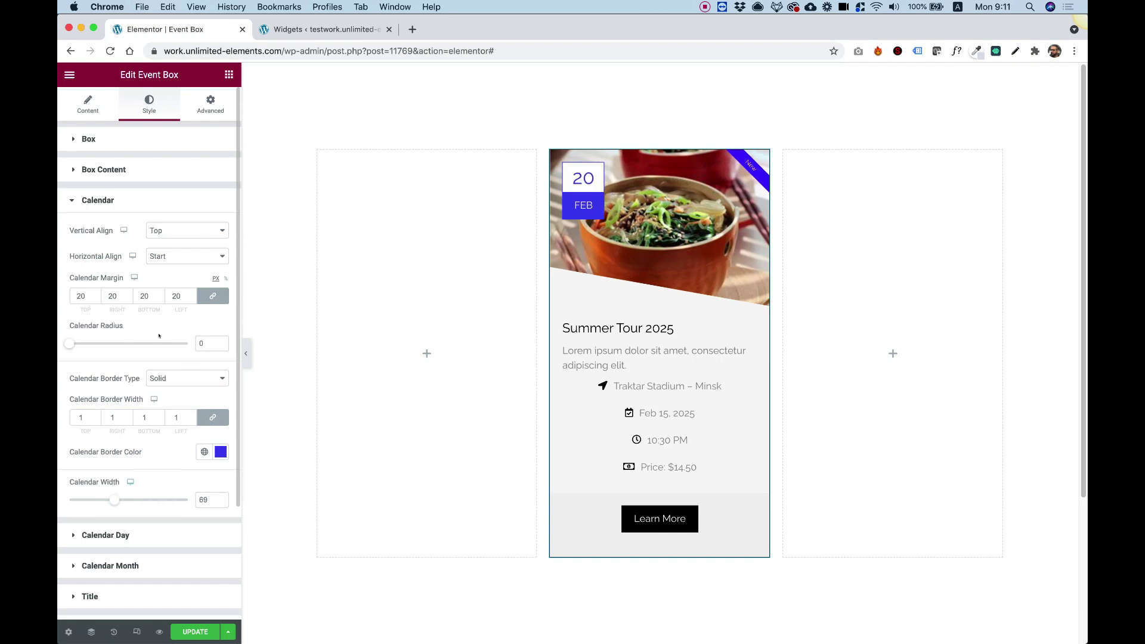
scroll(103, 439, "down", 3)
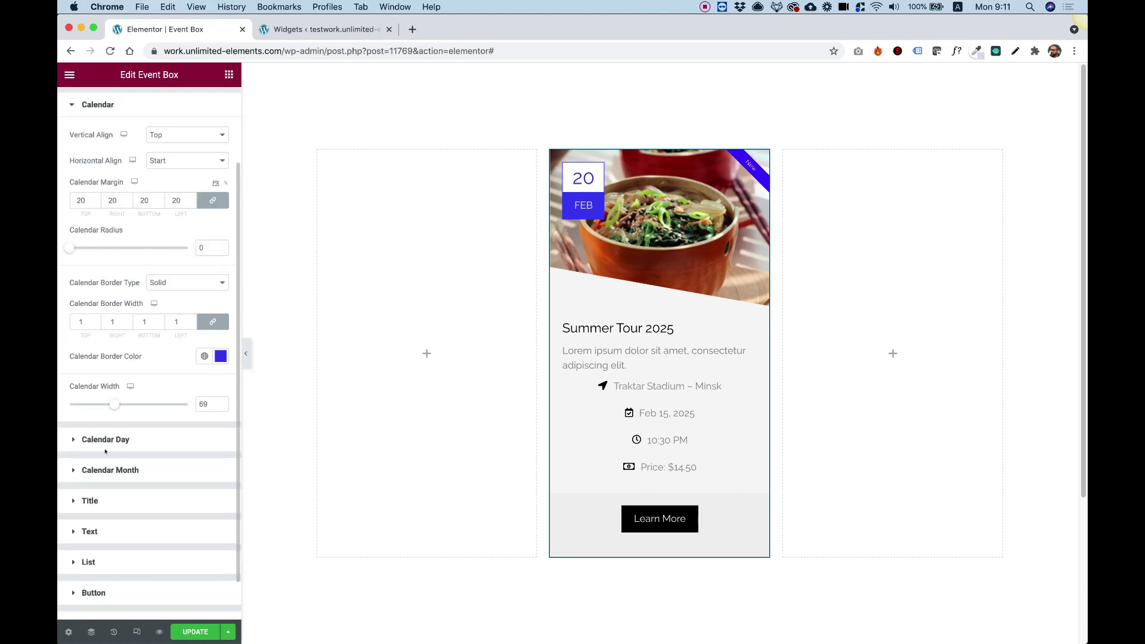
- Set the Event Box details List alignment to Start
left_click(103, 439)
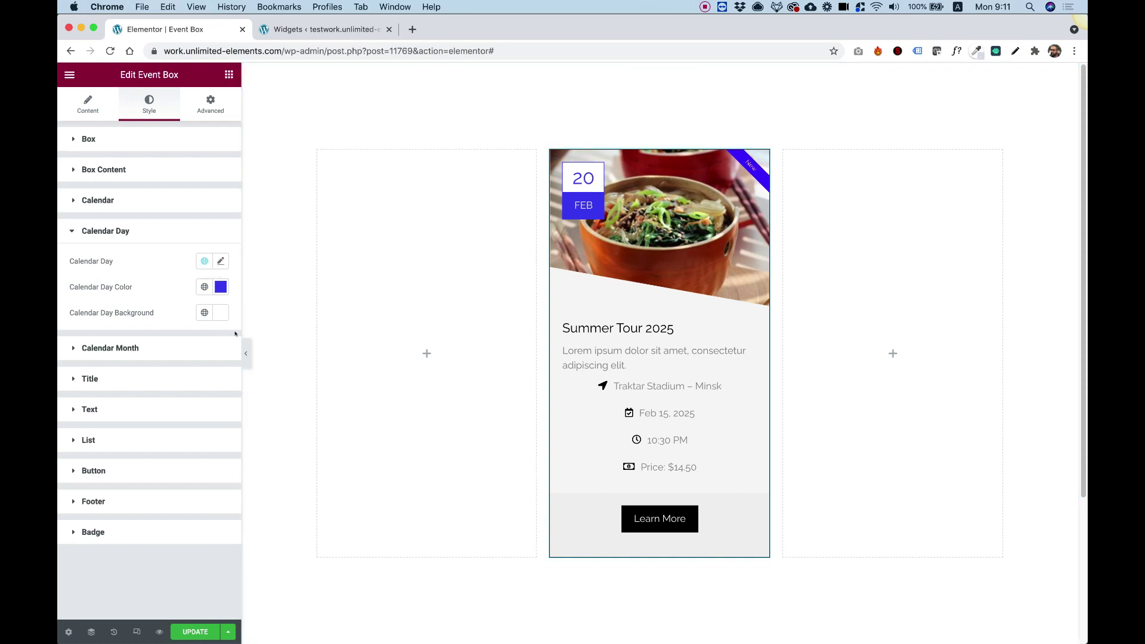
left_click(110, 348)
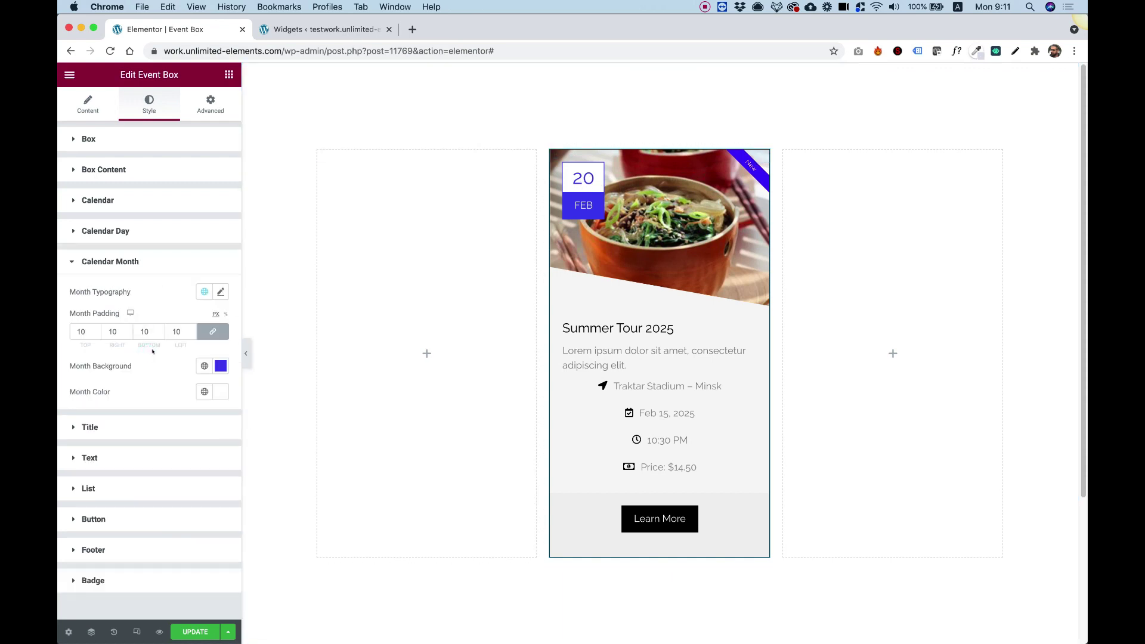
left_click(114, 432)
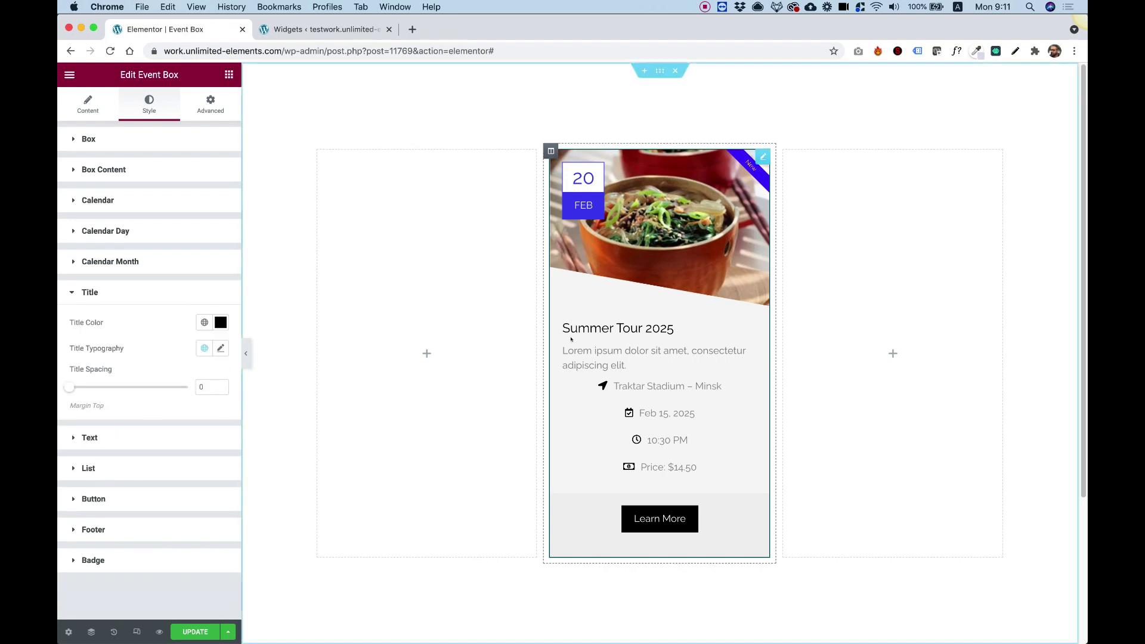
left_click(93, 436)
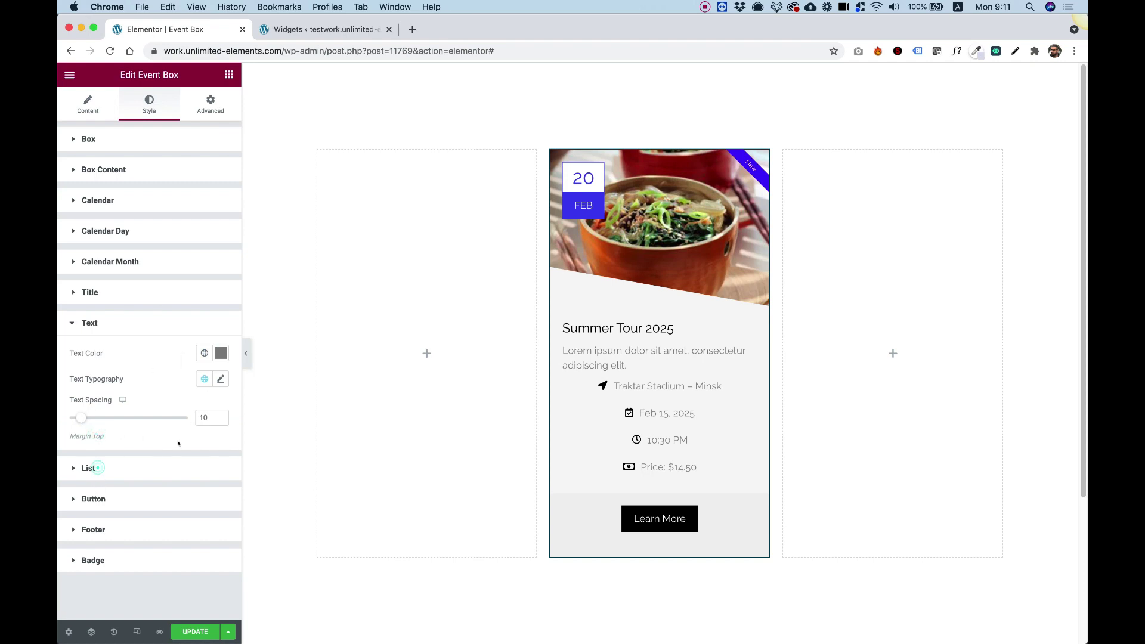
left_click(93, 468)
scroll(152, 459, "down", 3)
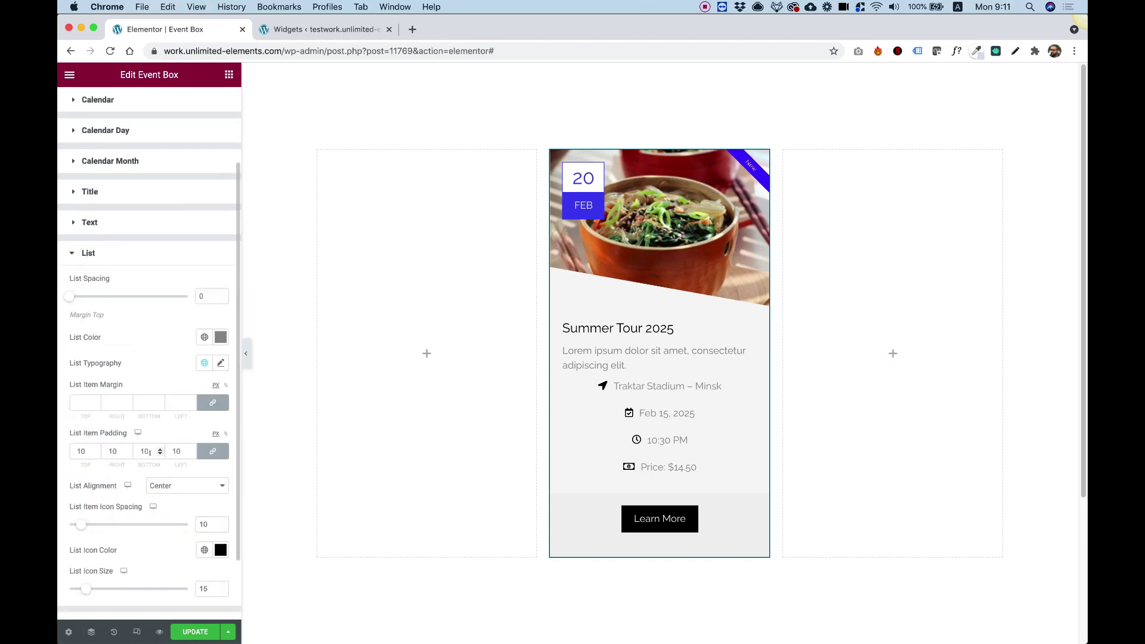
scroll(151, 455, "down", 2)
left_click(177, 407)
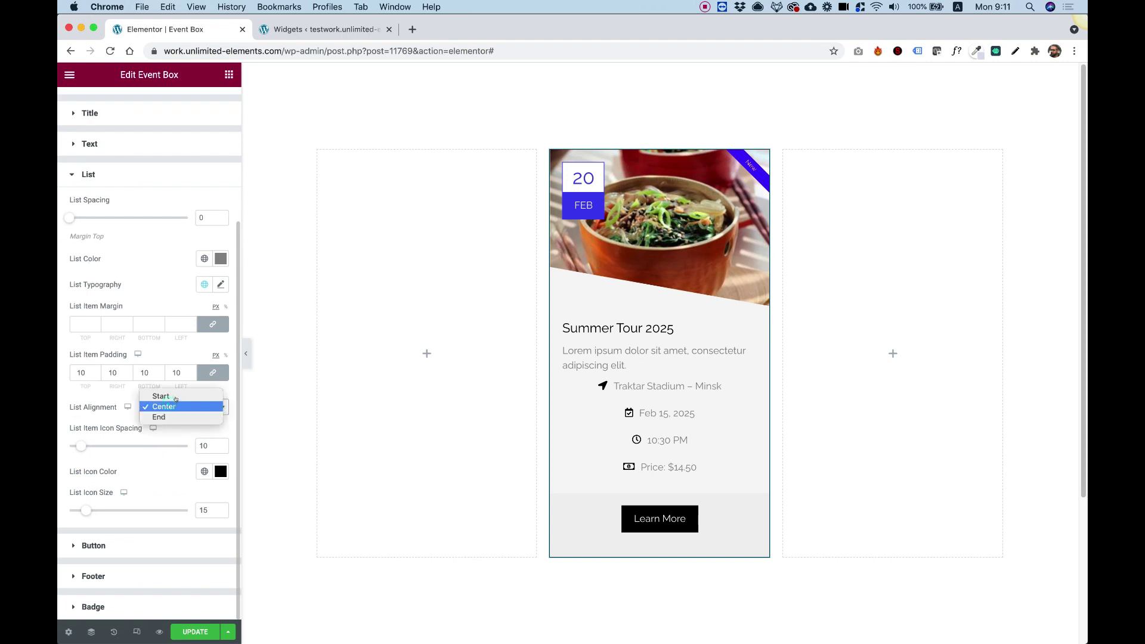
left_click(176, 396)
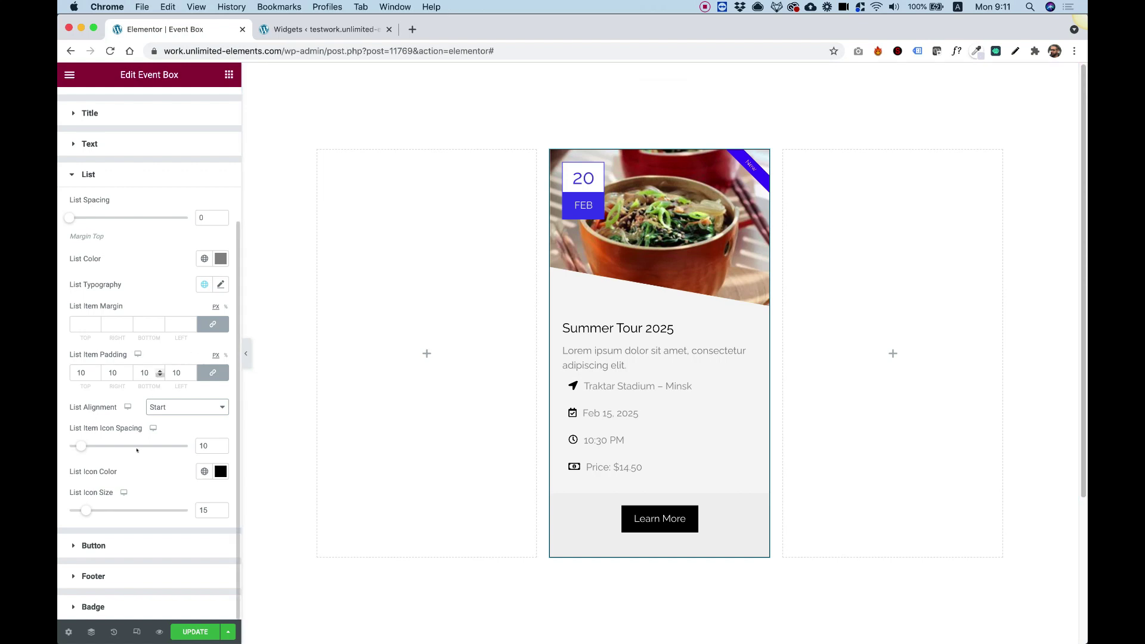
- Set the Learn More button style to Full Width
left_click(93, 546)
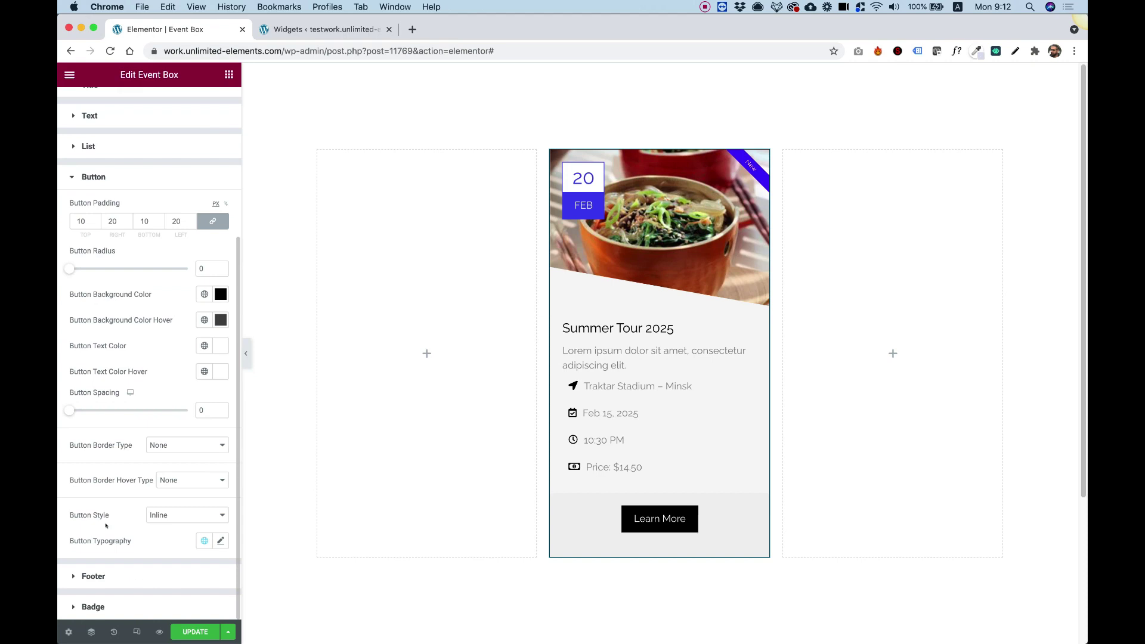
left_click(164, 517)
left_click(170, 526)
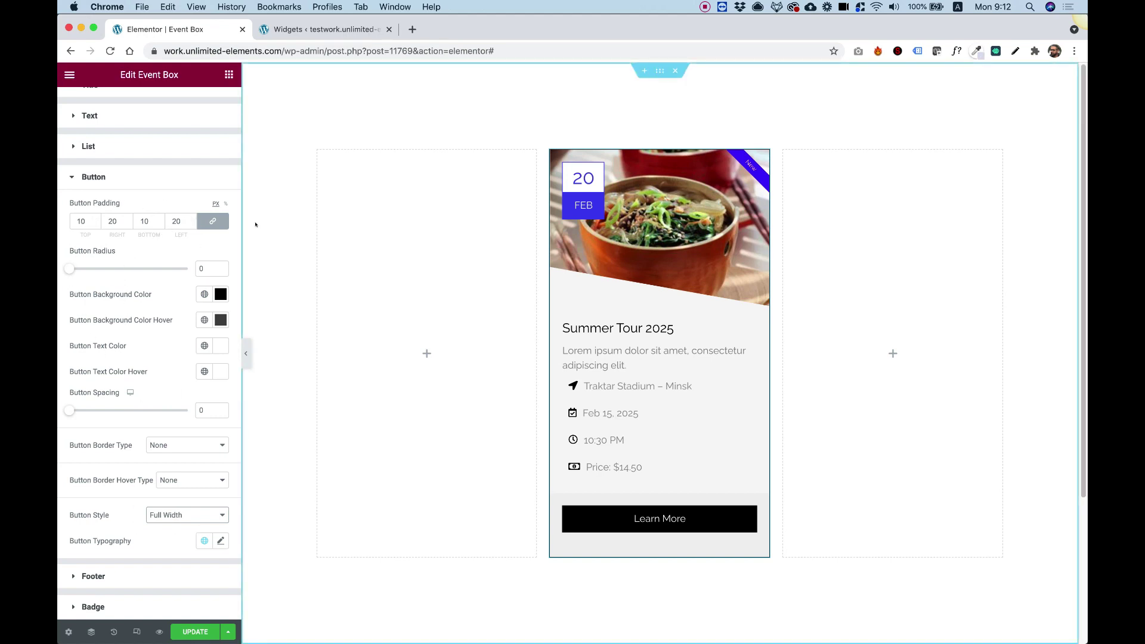
- Expand the Footer and Badge style sections
left_click(105, 577)
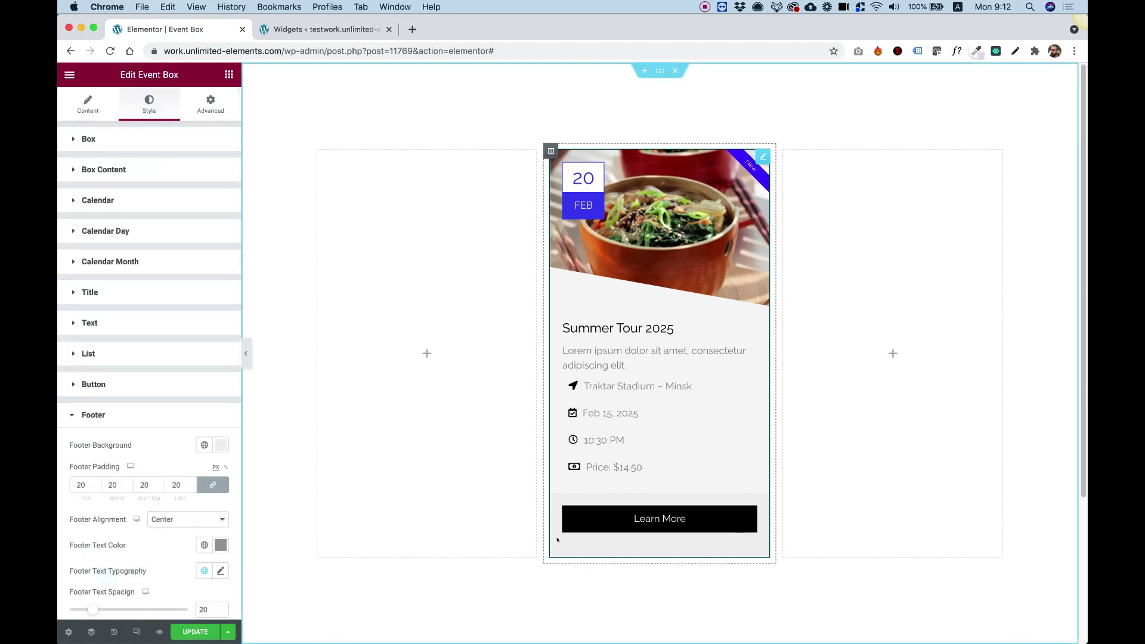
scroll(107, 523, "down", 2)
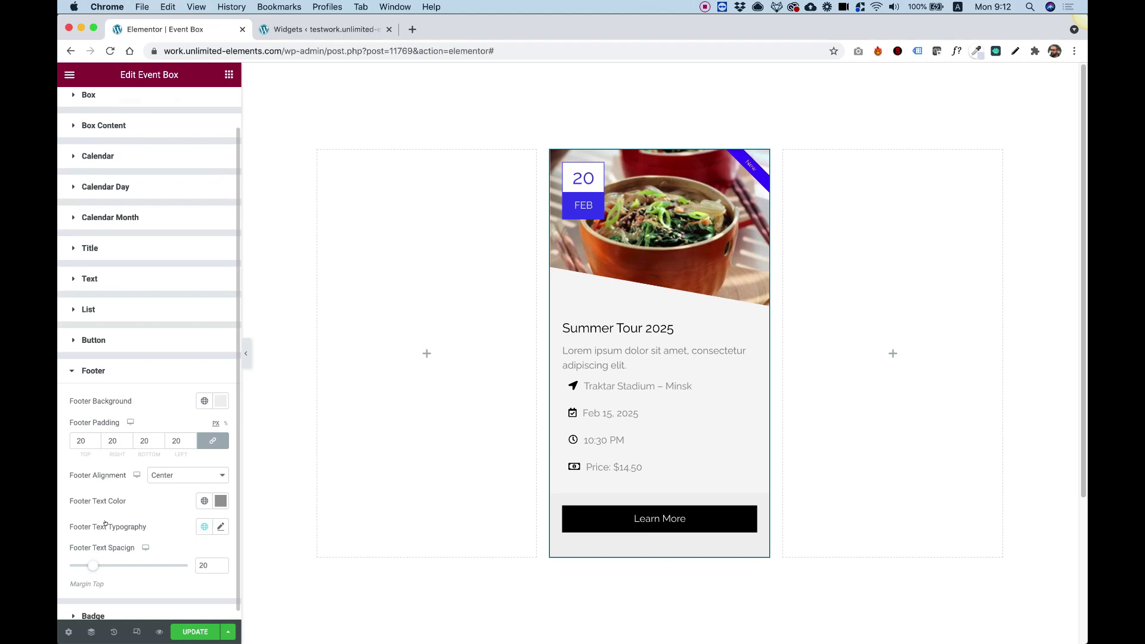
left_click(100, 606)
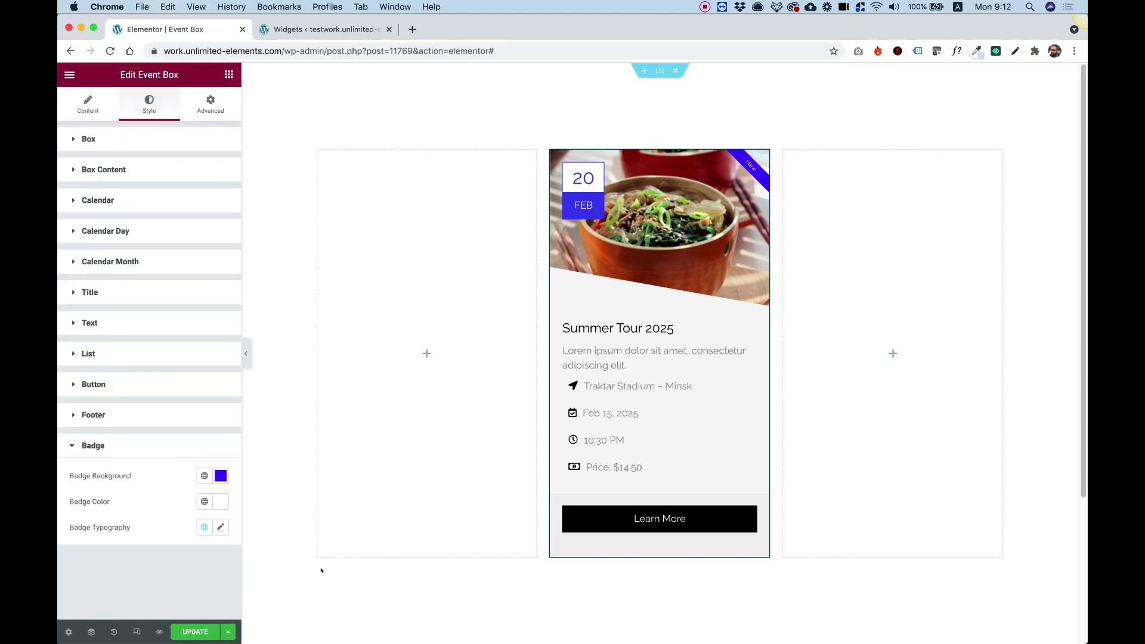